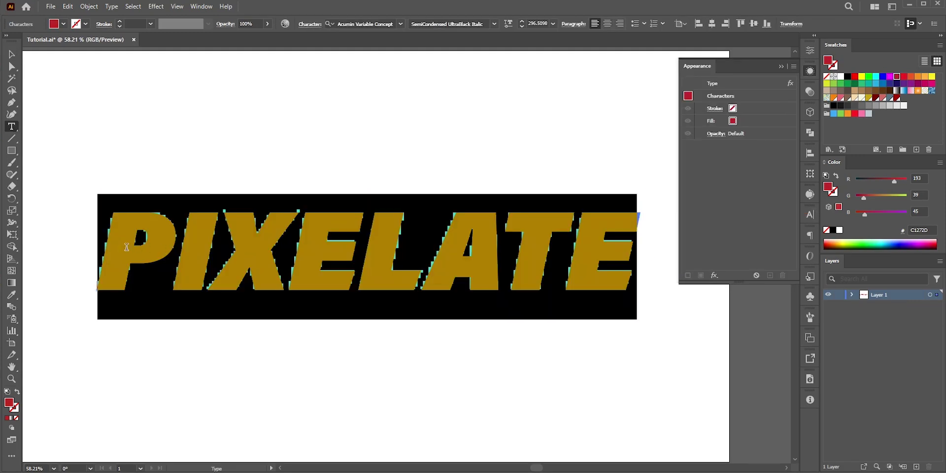
Change the demo text to read EDITABLE, finish editing, and deselect it
text(EDITABLE)
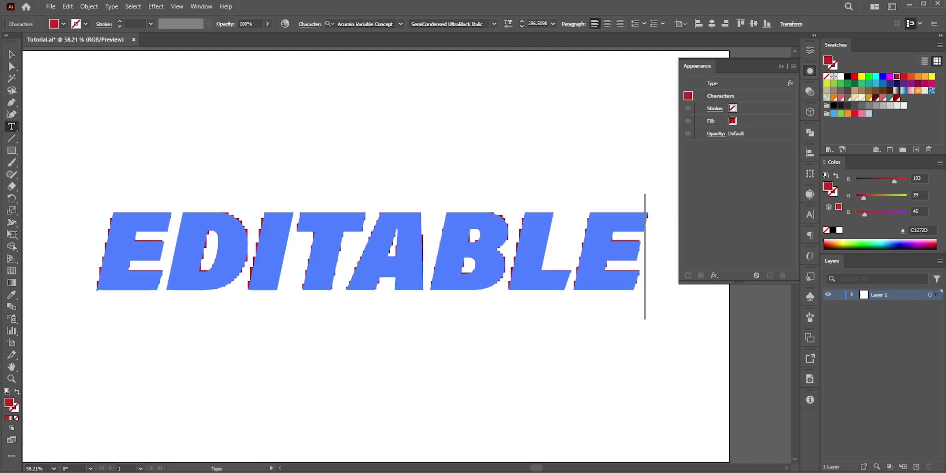
key(Escape)
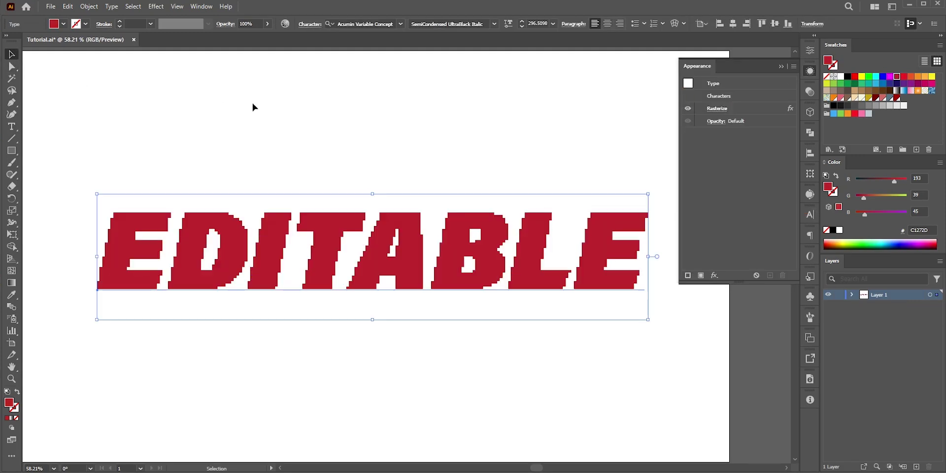
click(401, 321)
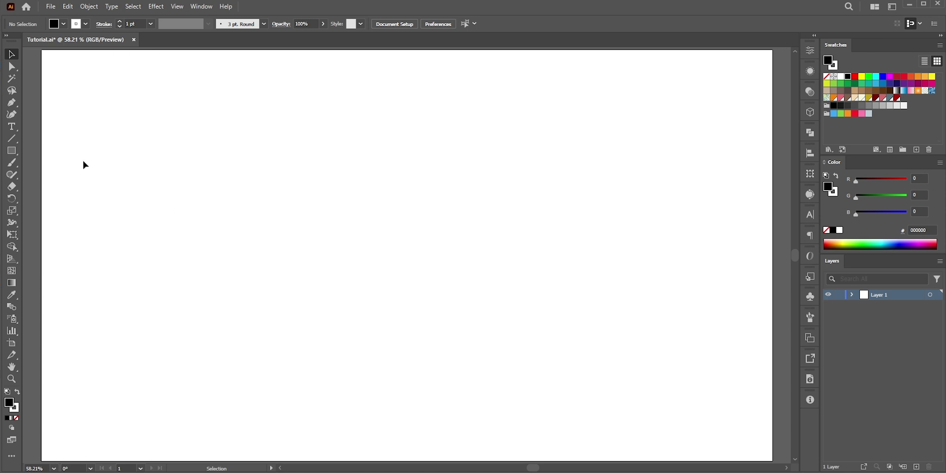
Type PIXELATE as a new text object on the artboard and nudge it right
click(12, 127)
click(311, 212)
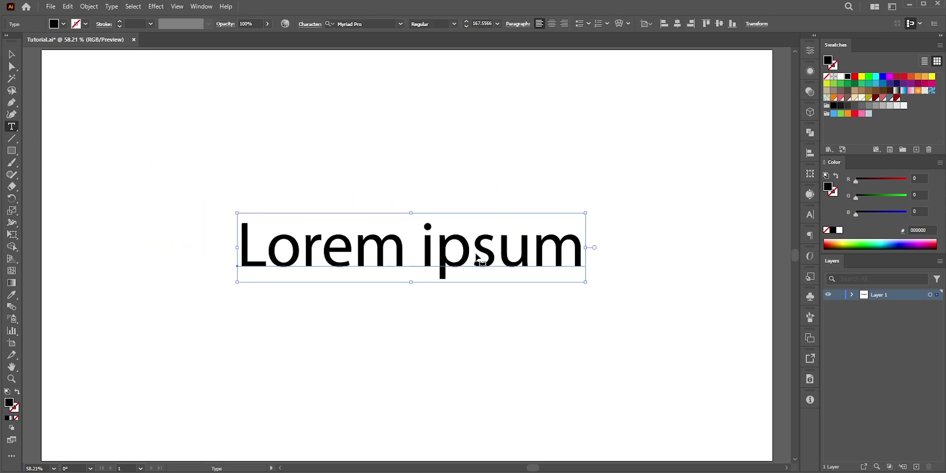
text(PIXEL)
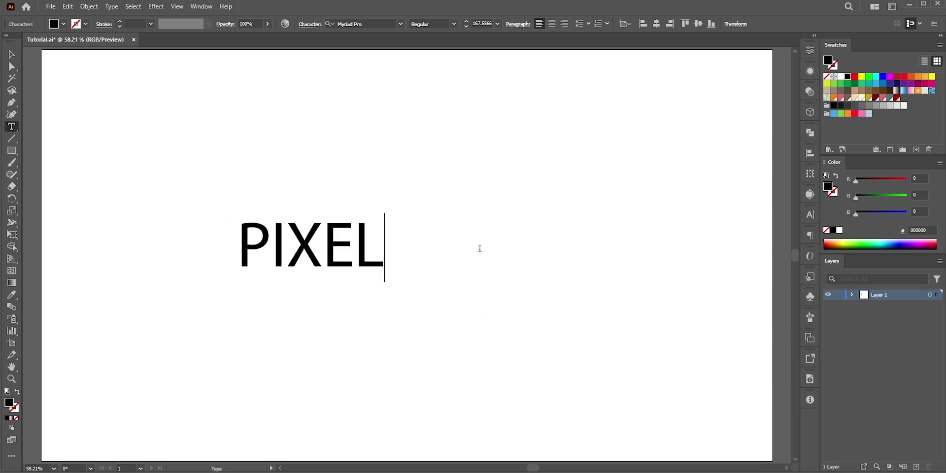
text(ATE)
key(Escape)
drag(437, 271, 473, 258)
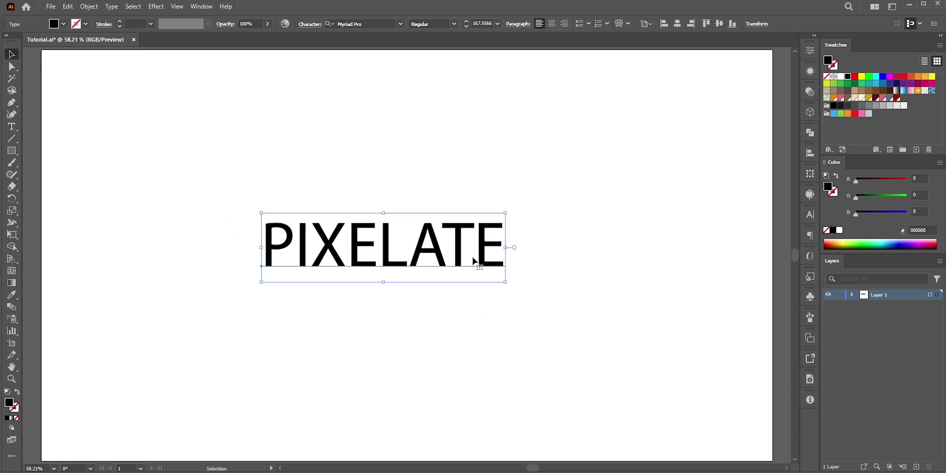
Set the text's font to Acumin Variable Concept SemiCondensed UltraBlack Italic
click(810, 214)
click(734, 225)
text(ital)
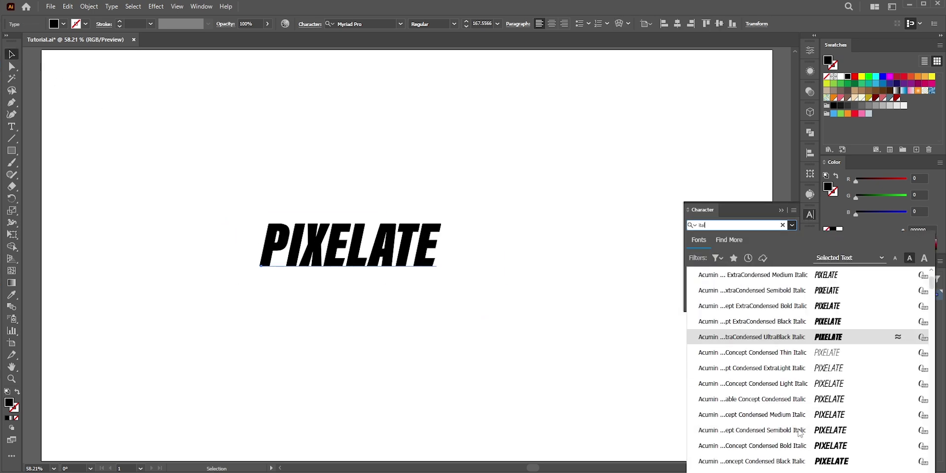
scroll(800, 433, down, 5)
click(795, 389)
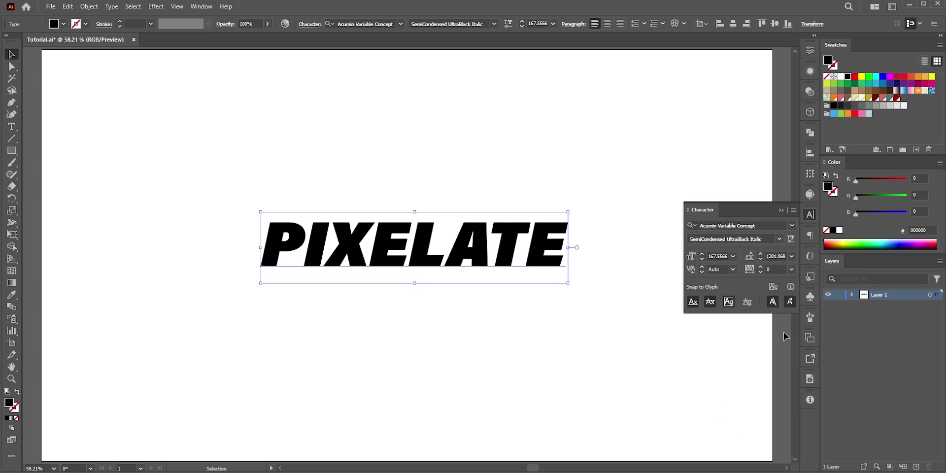
Enlarge PIXELATE to about 296.5 pt and centre it horizontally and vertically on the artboard
drag(568, 282, 686, 310)
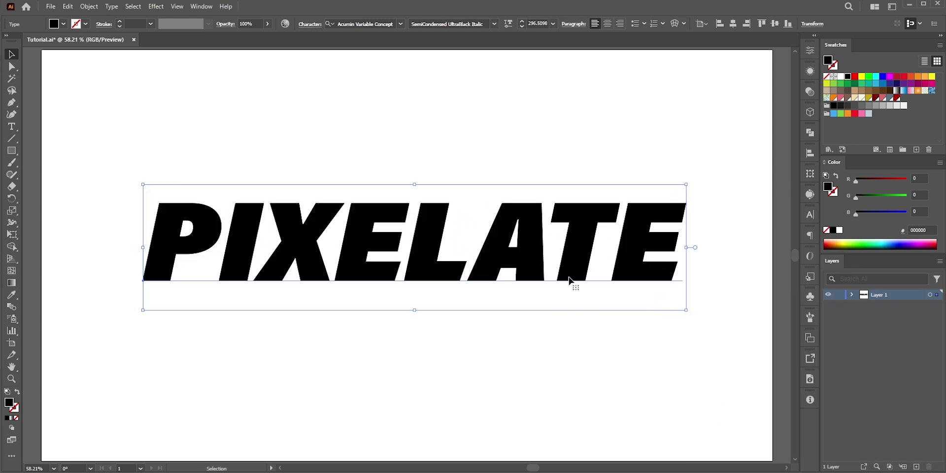
click(731, 27)
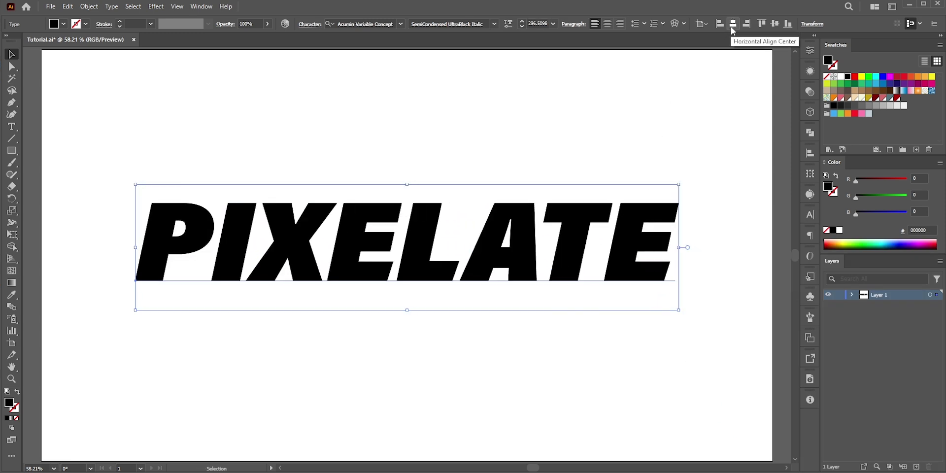
click(775, 24)
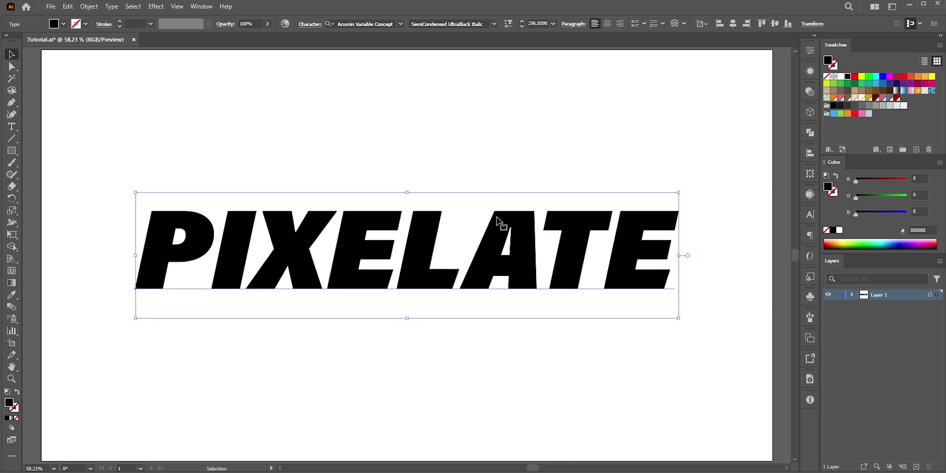
Fill PIXELATE with crimson red (C1272D), then browse the fx, Effect and Object menus
click(899, 77)
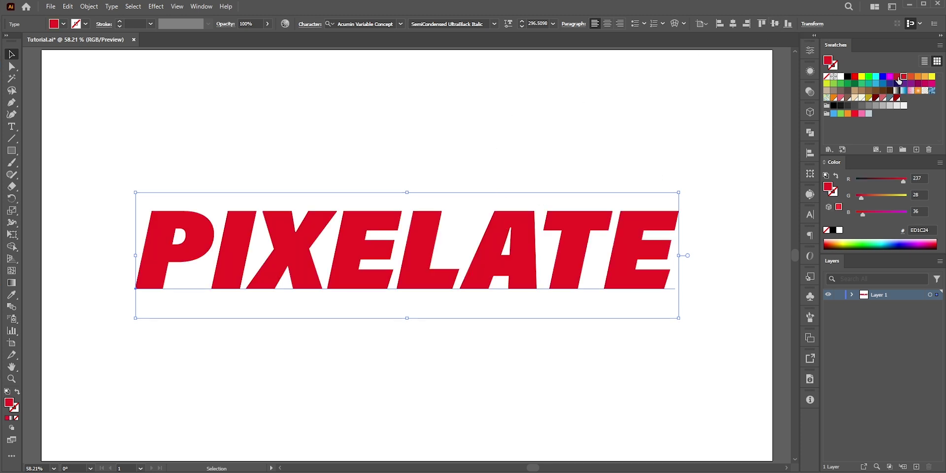
click(810, 71)
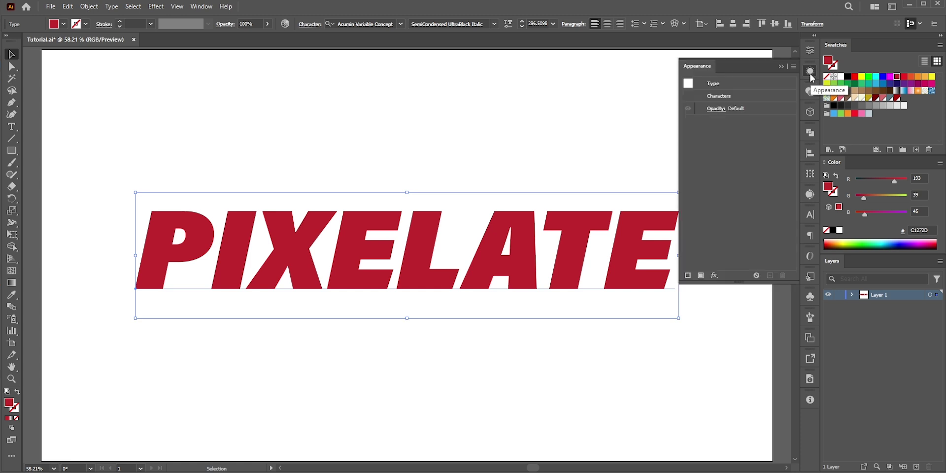
click(715, 276)
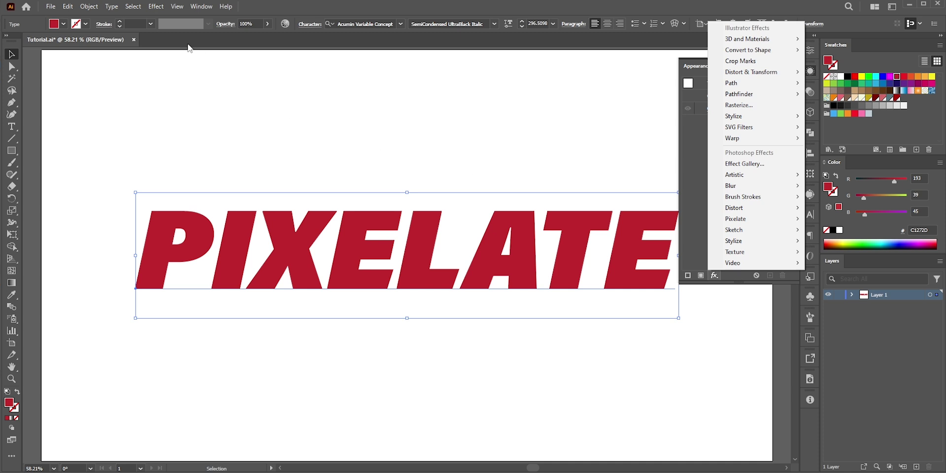
click(156, 7)
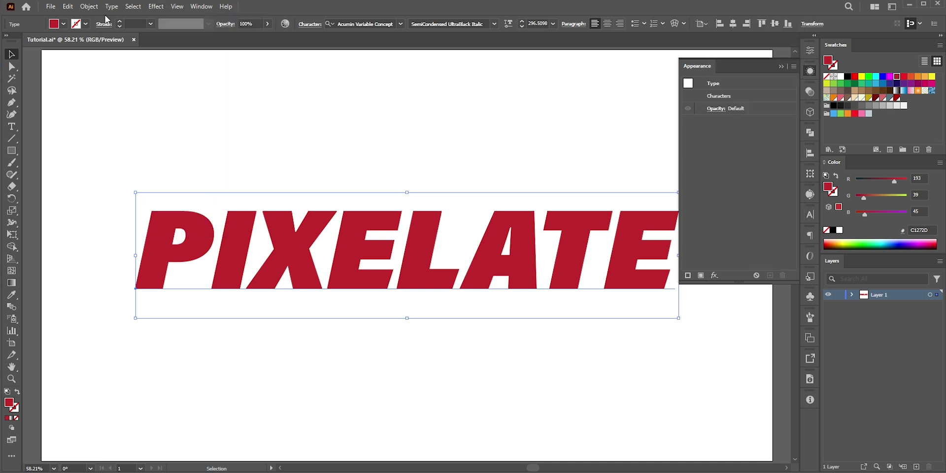
click(89, 6)
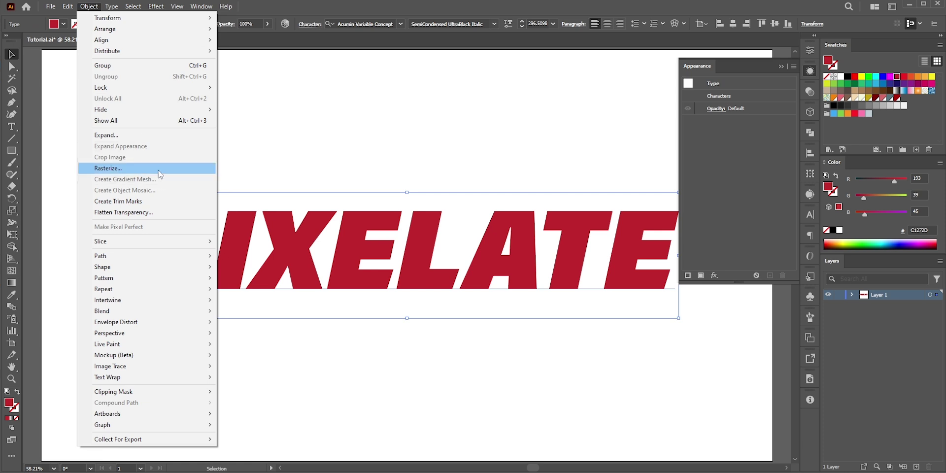
click(372, 214)
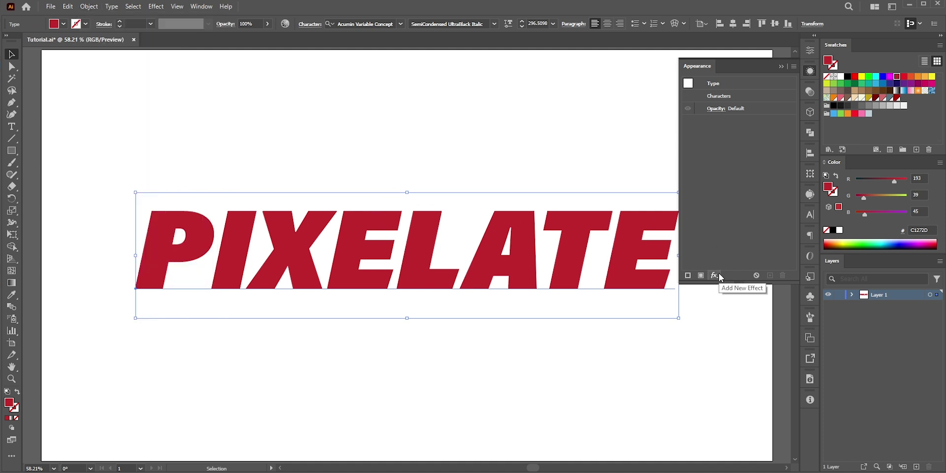
Apply a Rasterize effect to PIXELATE at a custom resolution of 1 ppi
click(161, 6)
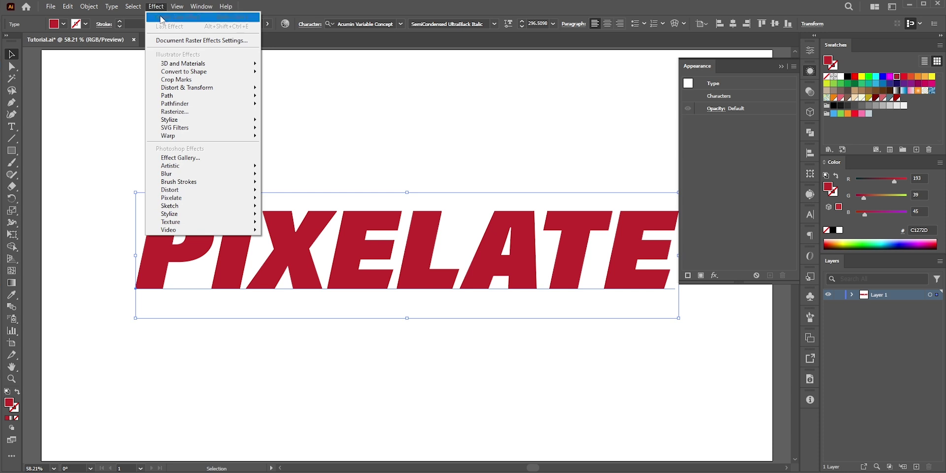
click(188, 112)
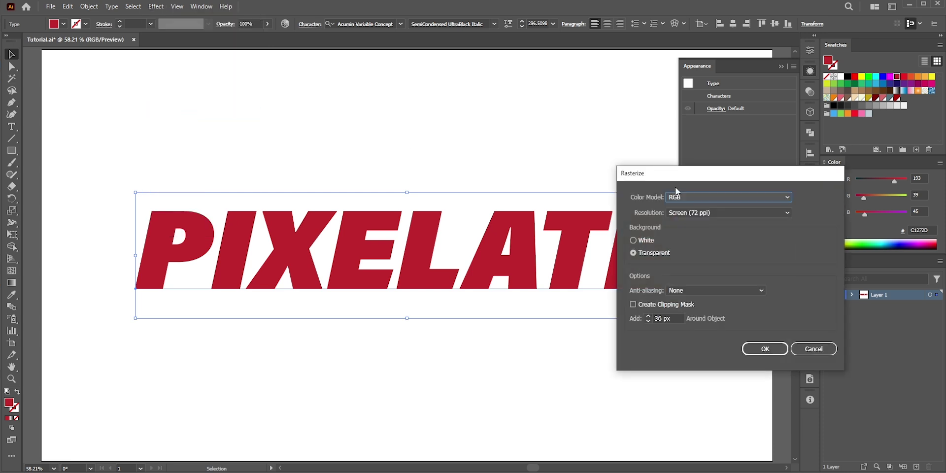
drag(711, 179, 764, 138)
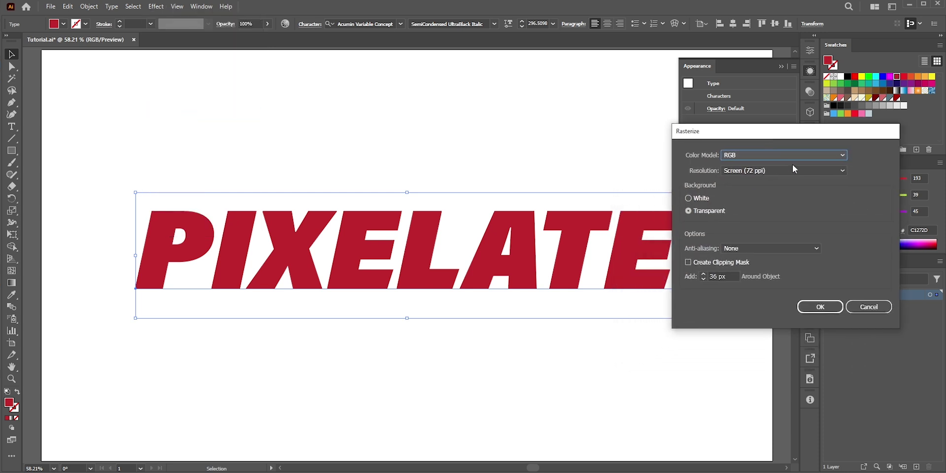
click(764, 171)
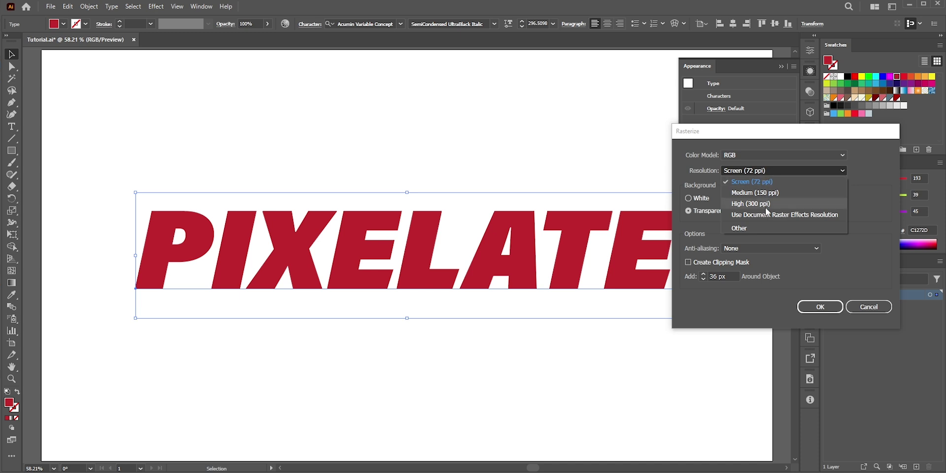
click(762, 228)
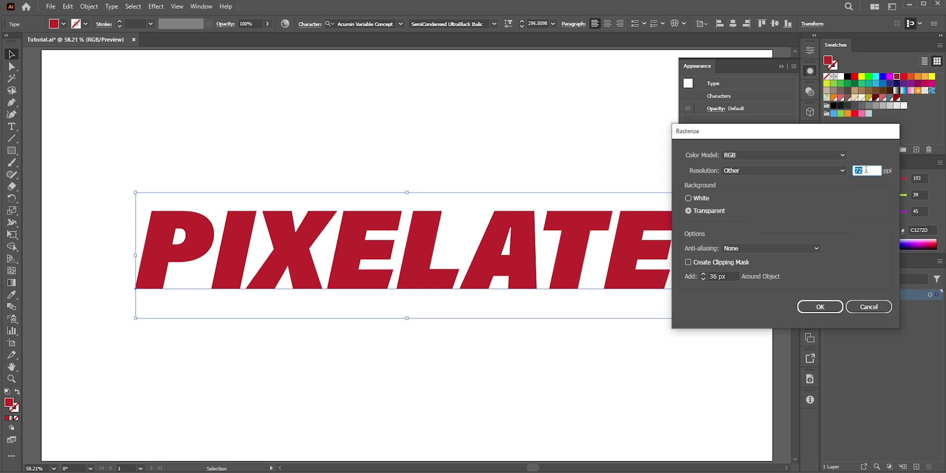
text(10)
click(819, 307)
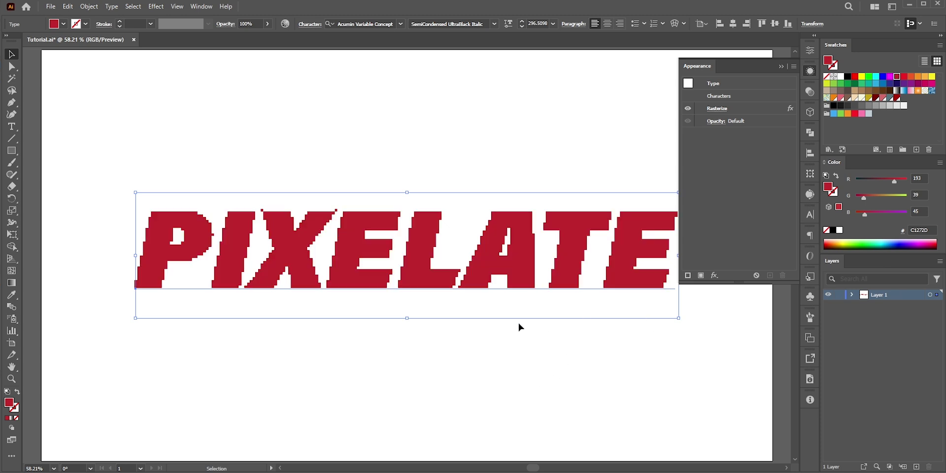
Reopen the Rasterize effect to try 2 ppi, then change the resolution again
click(715, 109)
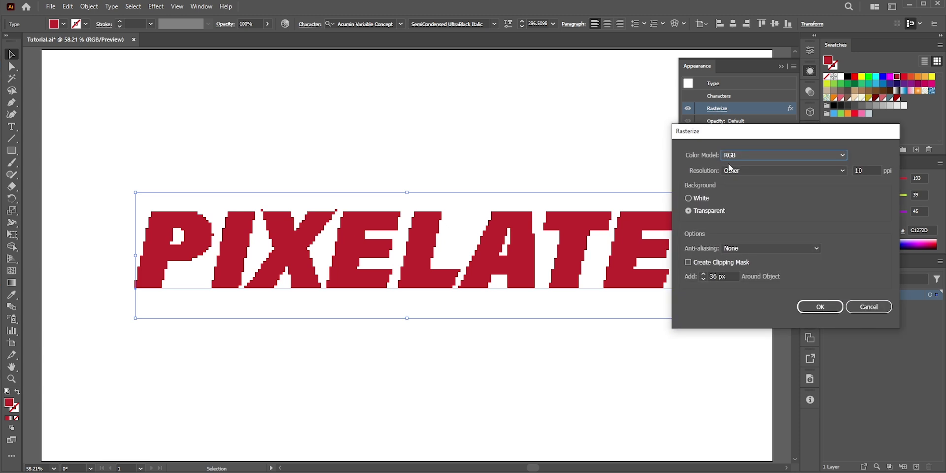
click(870, 169)
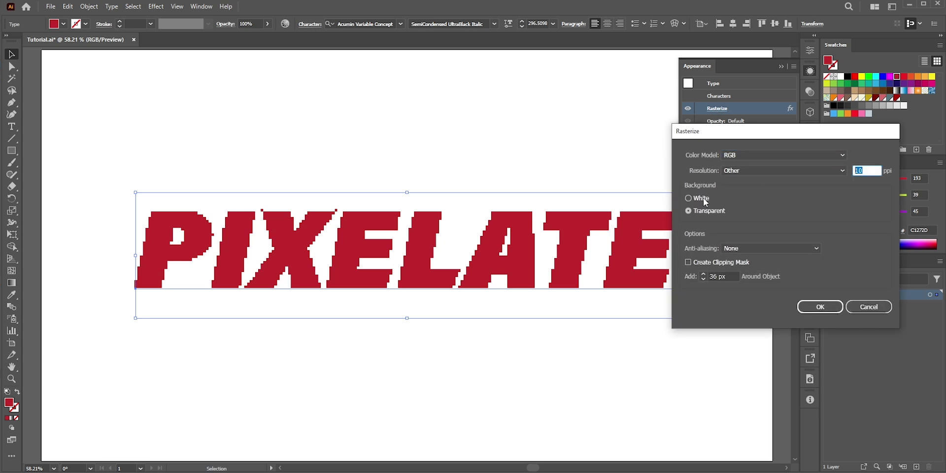
text(2)
click(808, 305)
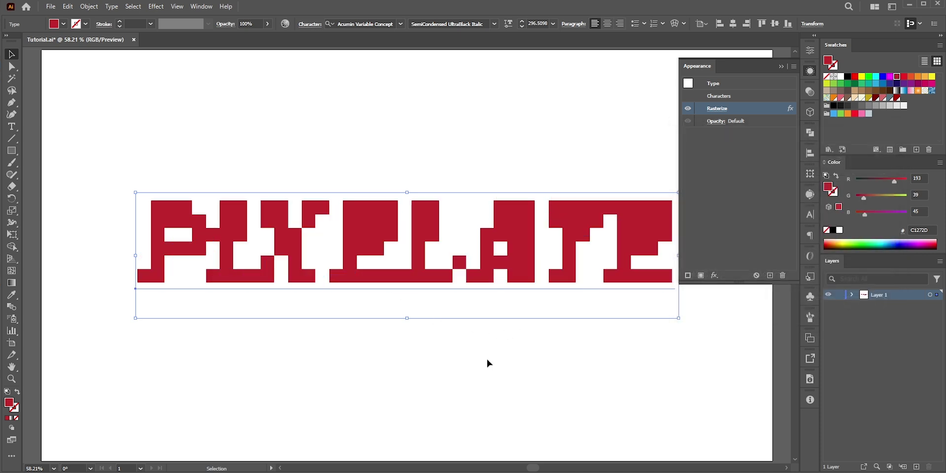
click(724, 111)
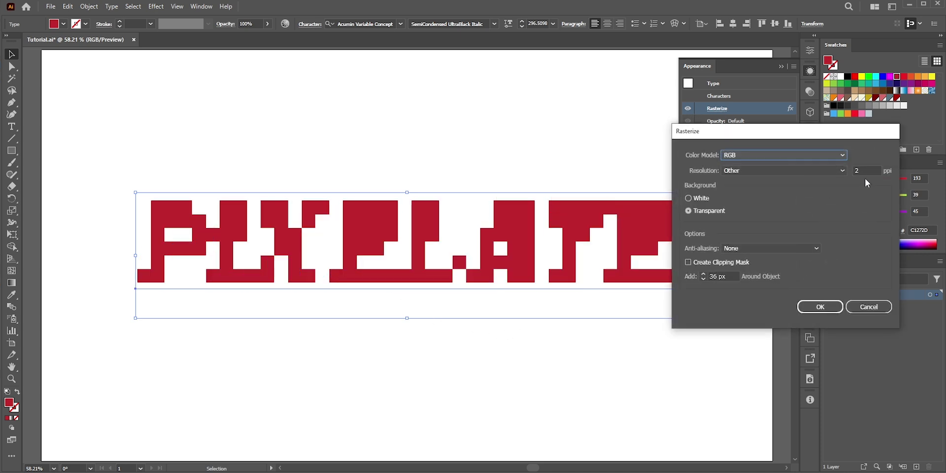
text(100)
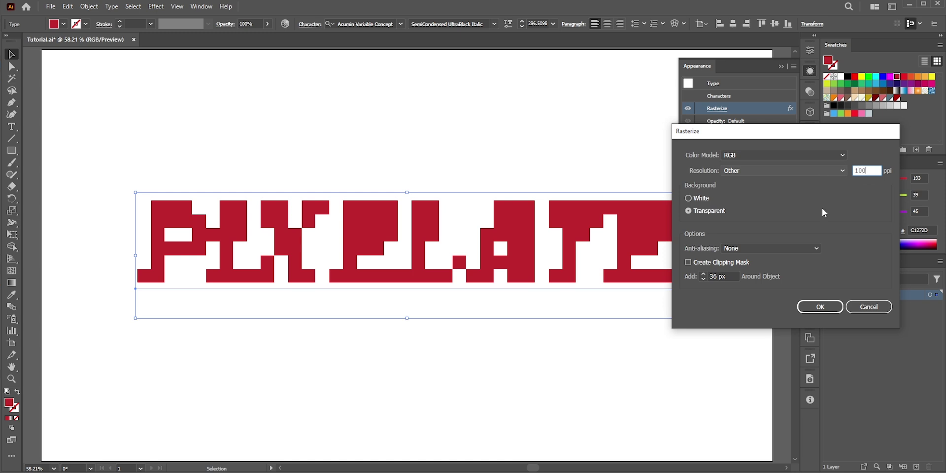
click(820, 307)
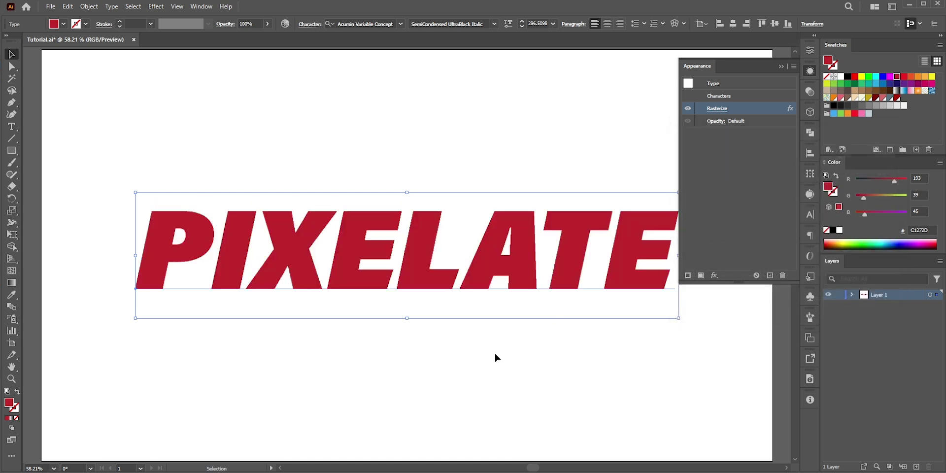
Set Rasterize to 10 ppi, Alt-drag a copy below, and remove Rasterize from the upper copy
scroll(489, 398, up, 4)
scroll(469, 401, up, 10)
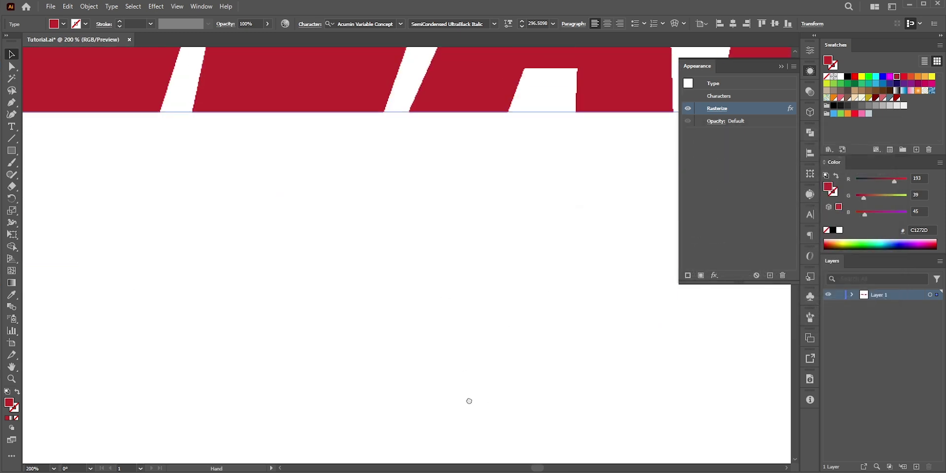
key(space)
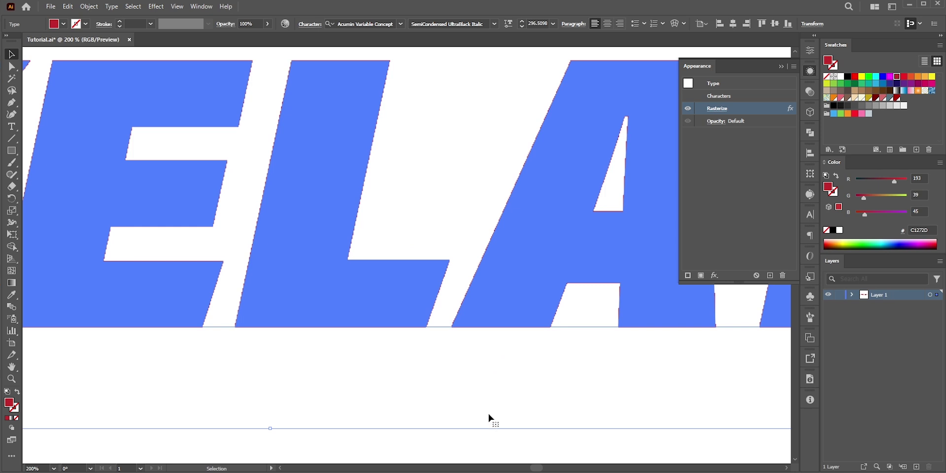
key(ctrl+0)
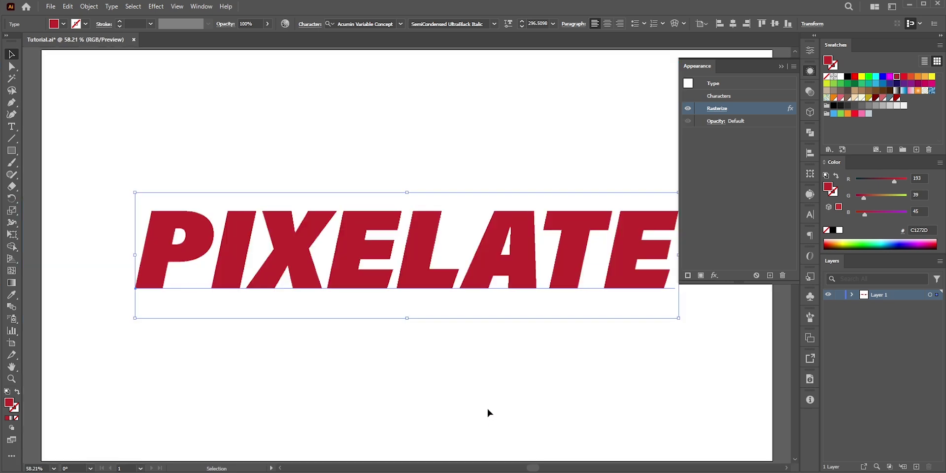
click(717, 108)
text(10)
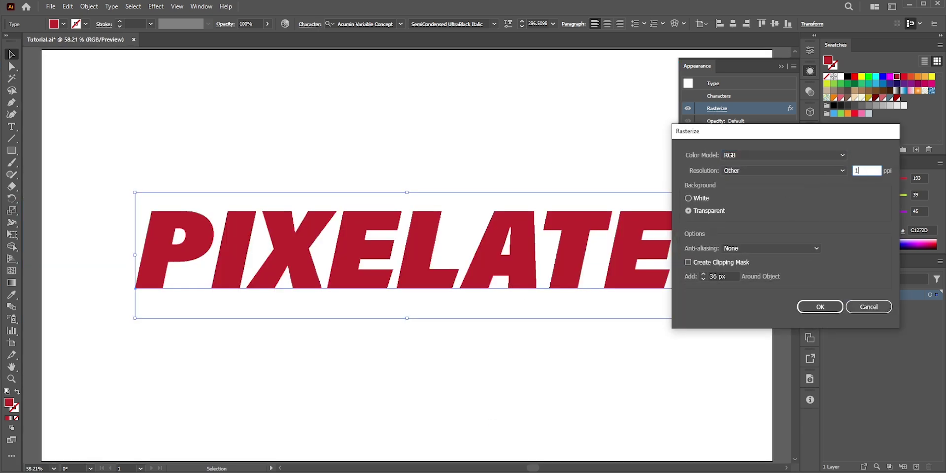
click(819, 307)
drag(406, 286, 424, 264)
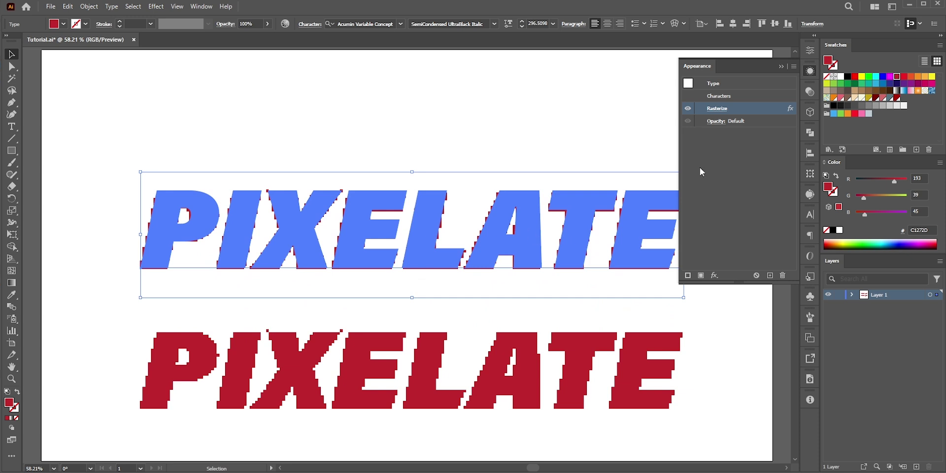
click(783, 276)
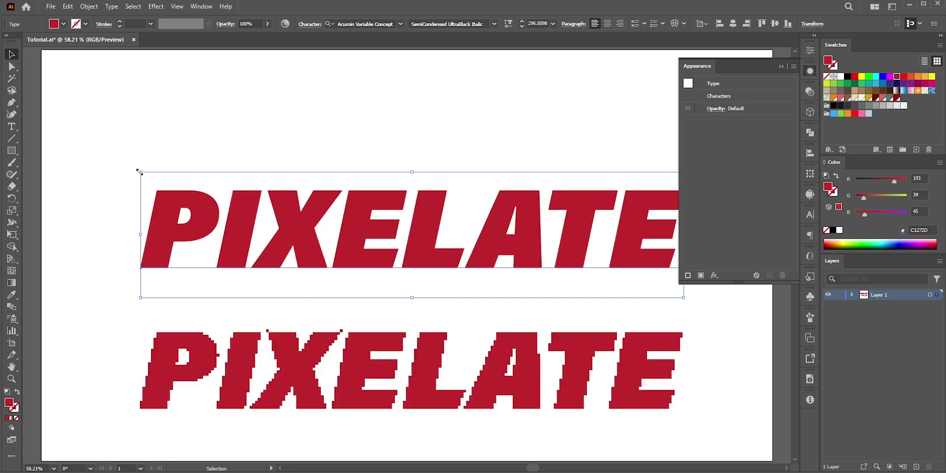
Shrink the upper PIXELATE to 17.041 pt, try a Rasterize effect, then undo it
drag(138, 170, 396, 230)
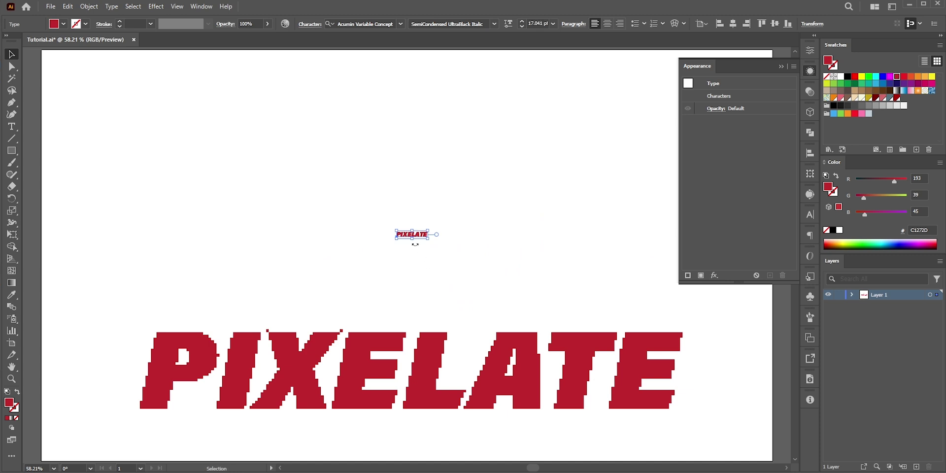
key(ctrl+plus)
key(ctrl+plus)
key(ctrl+plus)
key(ctrl+plus)
key(ctrl+plus)
key(ctrl+plus)
key(ctrl+plus)
key(ctrl+plus)
click(719, 279)
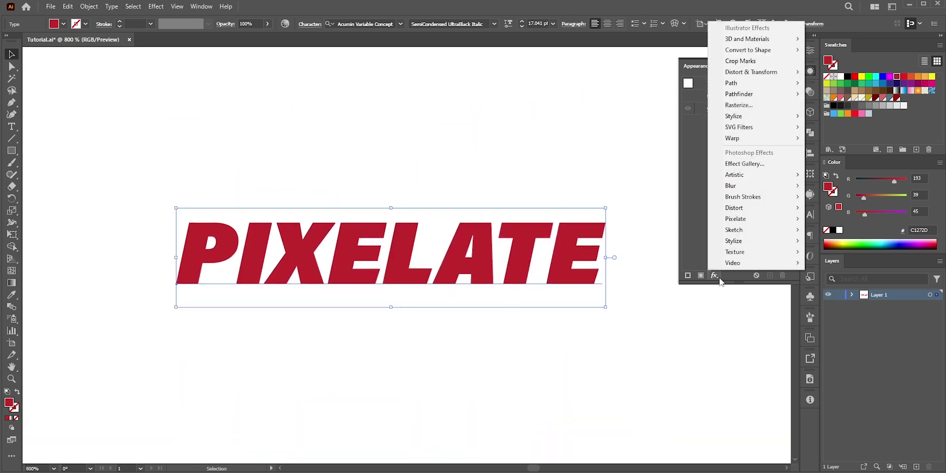
click(739, 105)
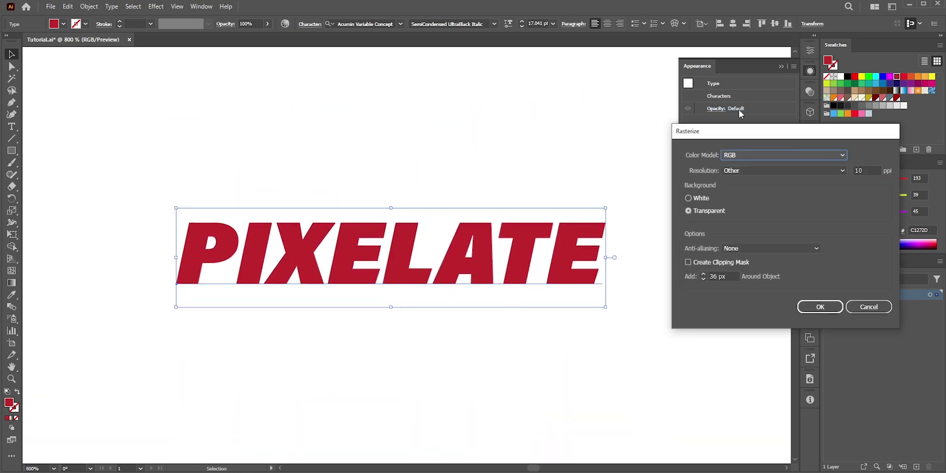
double_click(865, 169)
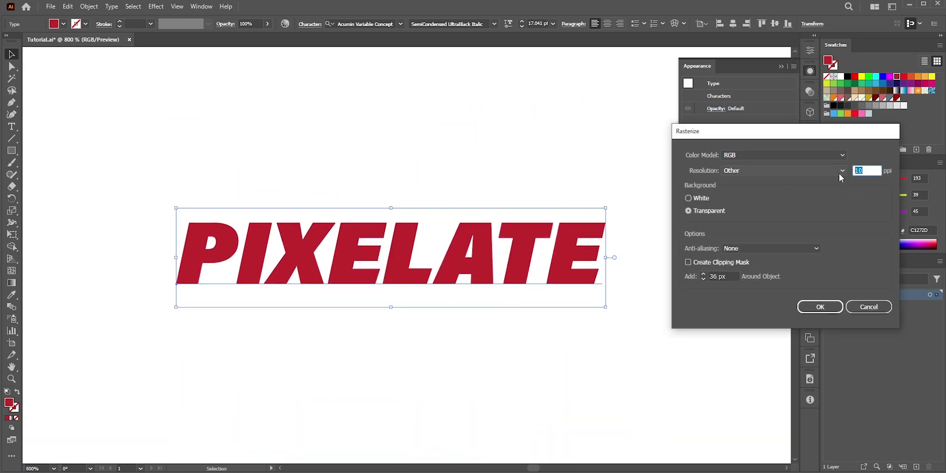
click(819, 307)
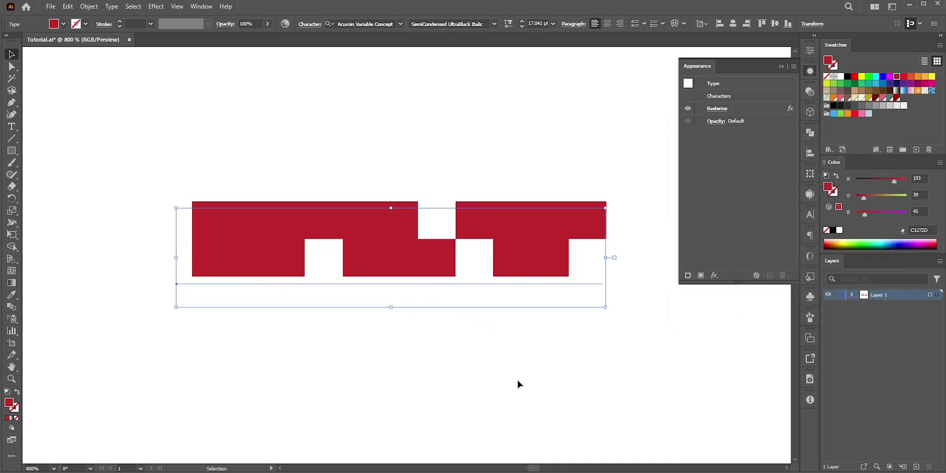
key(ctrl+z)
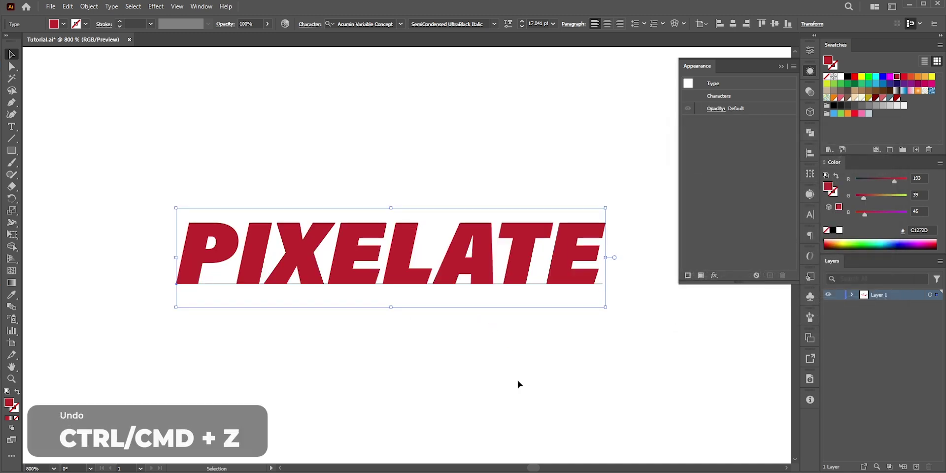
Reapply Rasterize at 100 ppi, then delete the Rasterize entry so the text stays plain
click(714, 275)
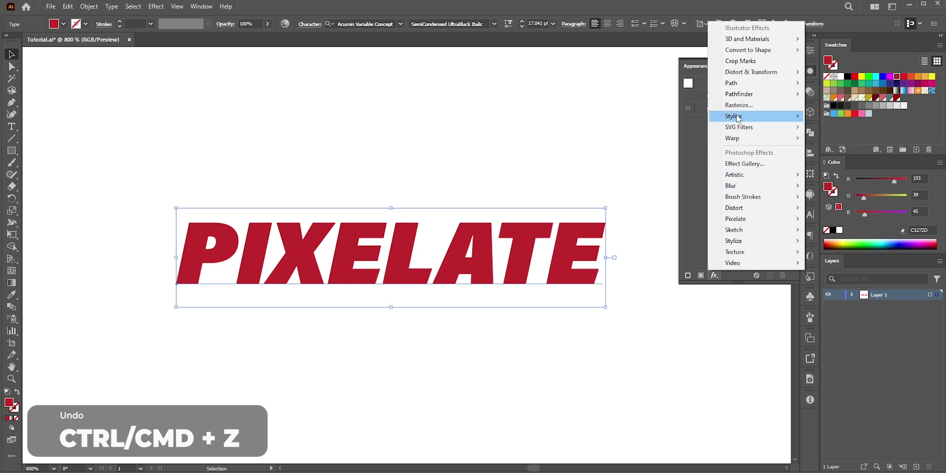
click(739, 117)
double_click(866, 171)
text(1)
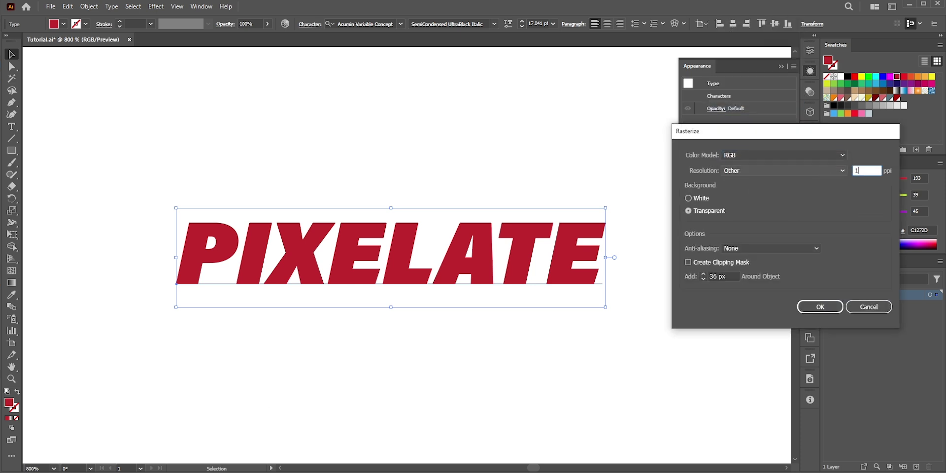
text(00)
click(818, 306)
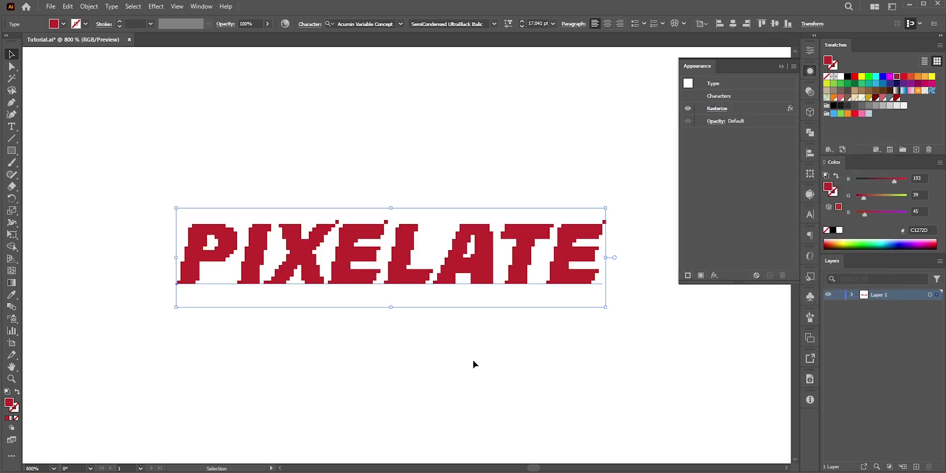
key(ctrl+z)
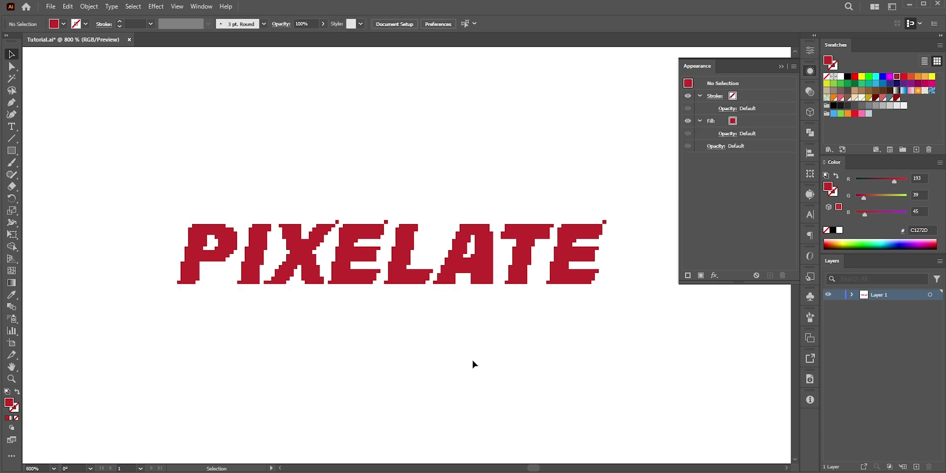
key(ctrl+shift+z)
click(734, 108)
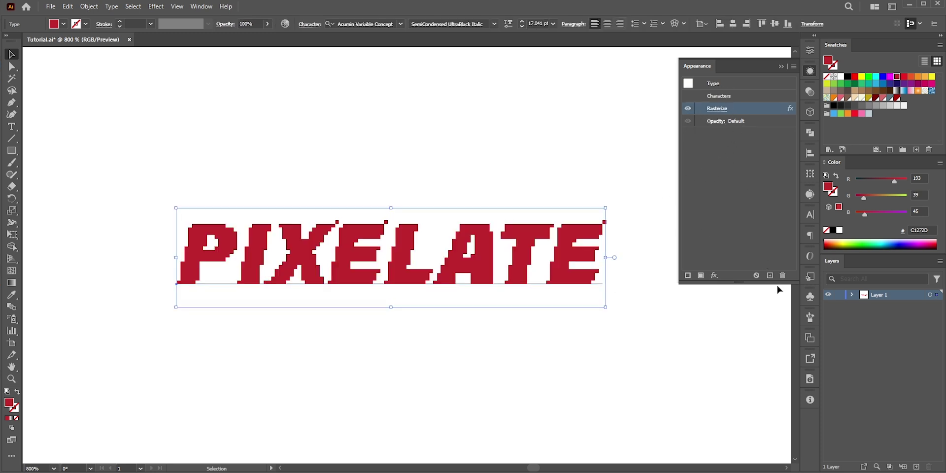
click(782, 275)
scroll(382, 200, down, 9)
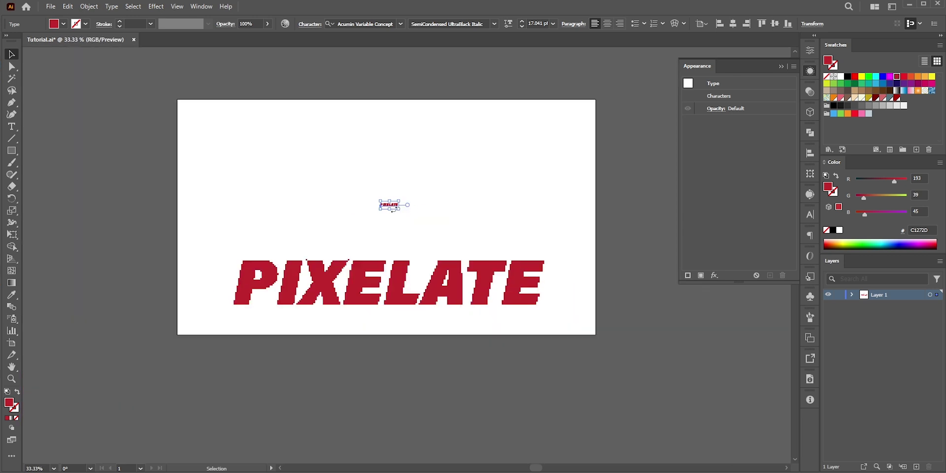
Enlarge the upper PIXELATE to about 550 pt and add a Rasterize effect
drag(392, 207, 796, 337)
key(ctrl+minus)
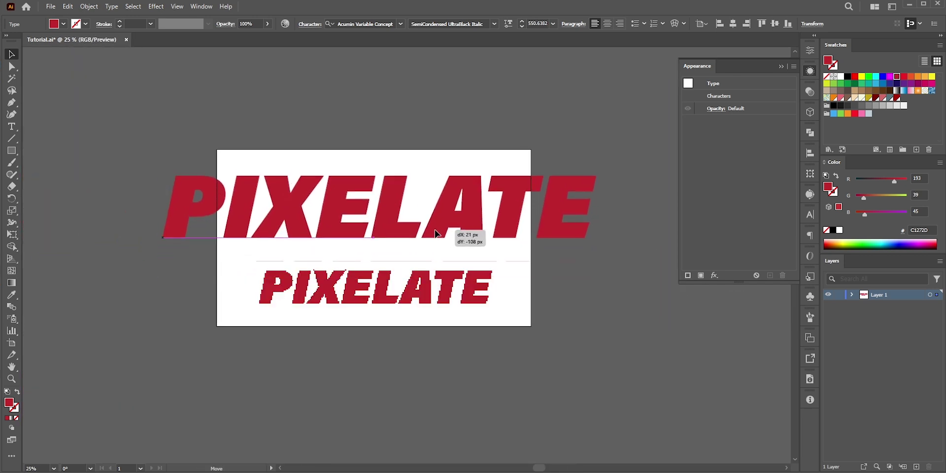
click(715, 275)
click(734, 105)
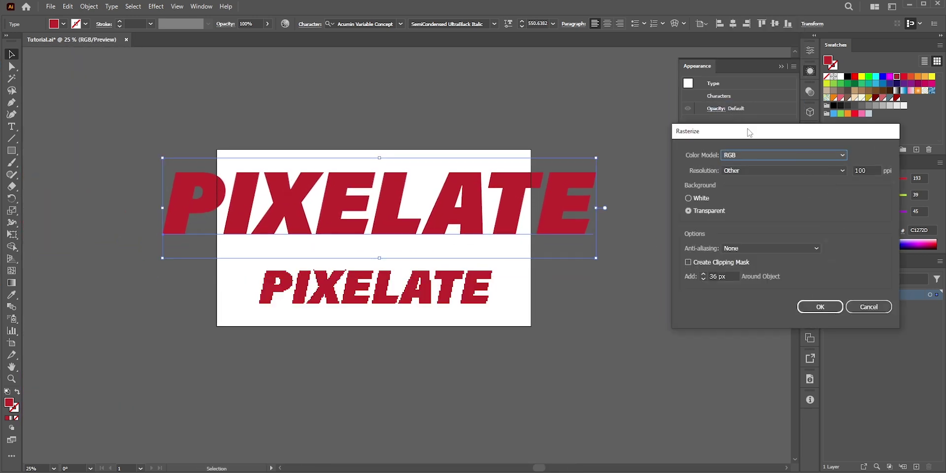
double_click(871, 171)
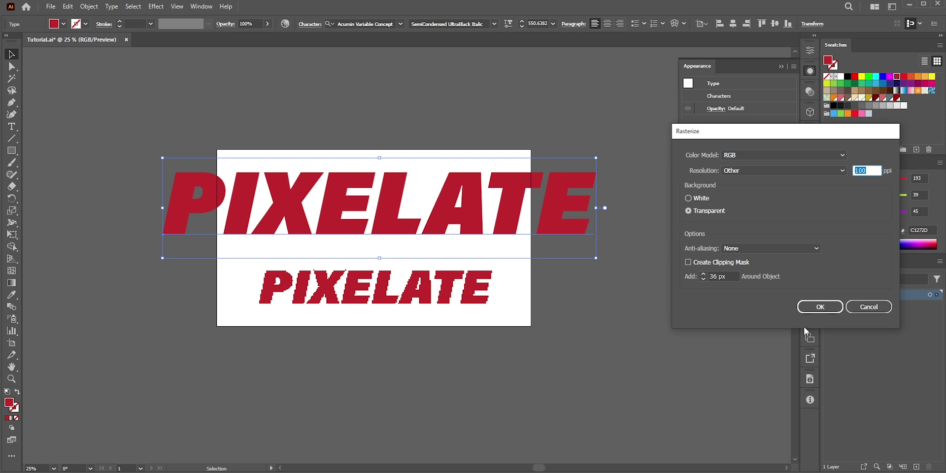
click(818, 306)
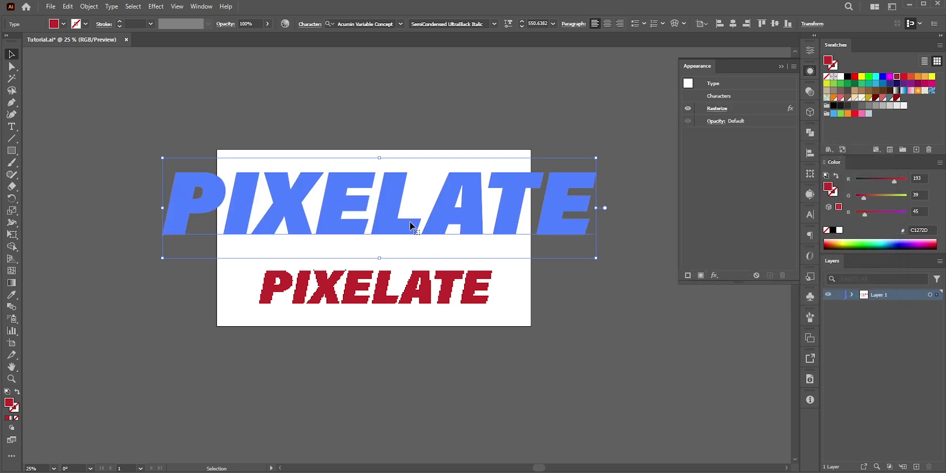
Change the large text's Rasterize resolution to 3 ppi
scroll(411, 226, up, 4)
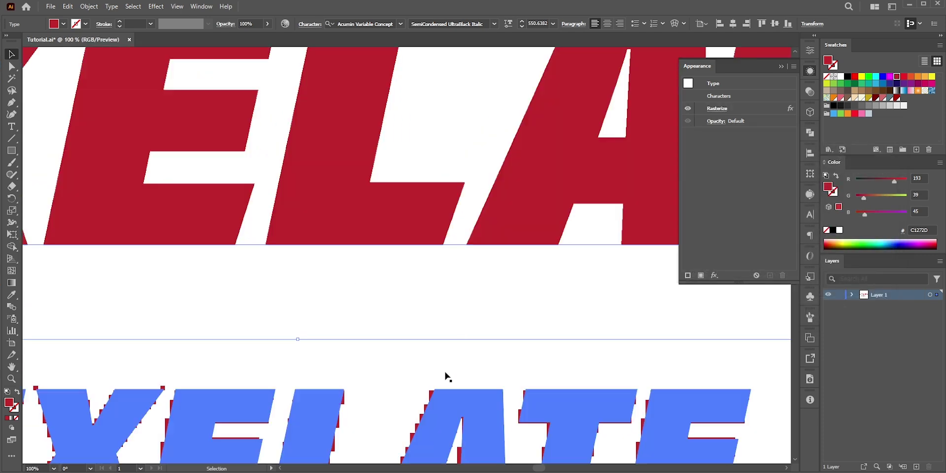
scroll(448, 377, down, 3)
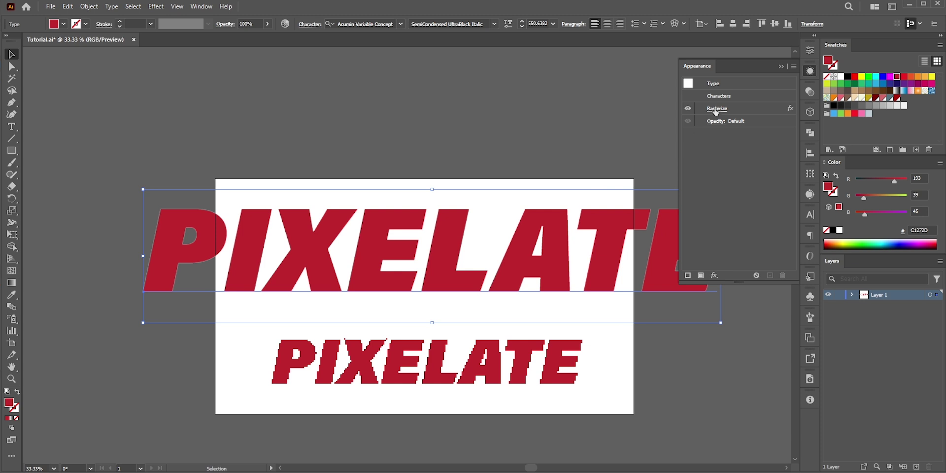
click(716, 109)
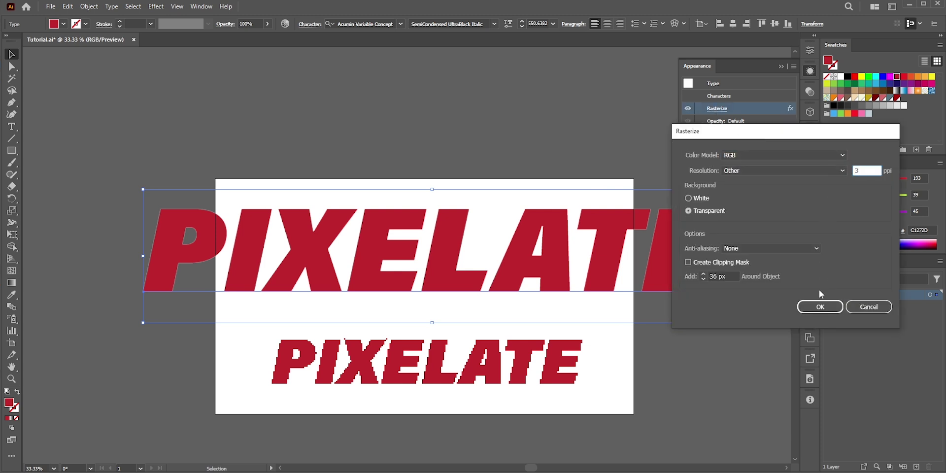
click(820, 306)
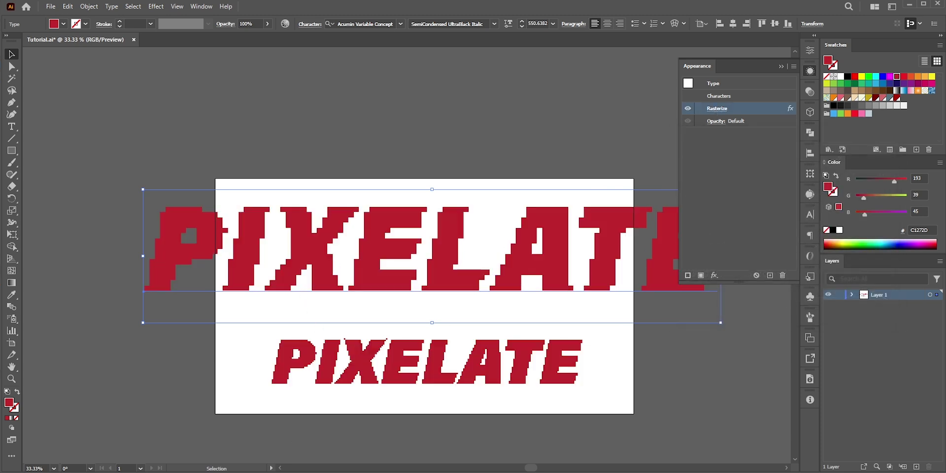
drag(436, 434, 399, 435)
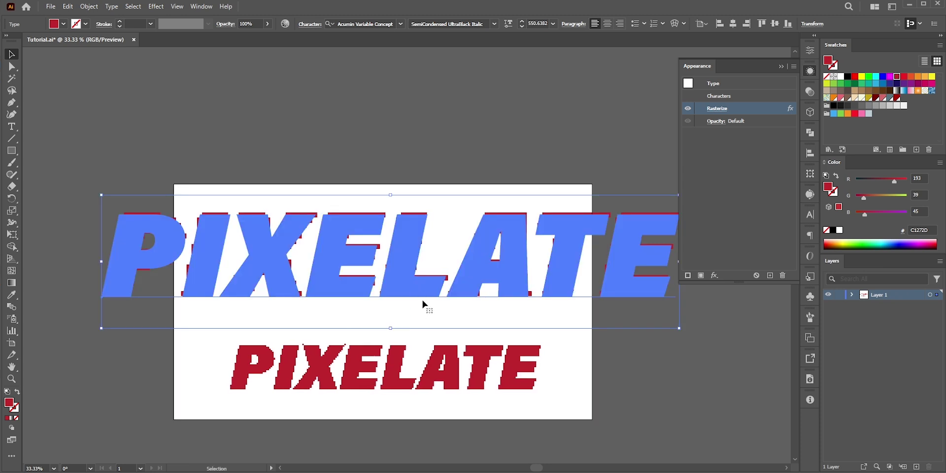
Retype the pixelated text as EDITABLE and deselect it
scroll(394, 300, up, 3)
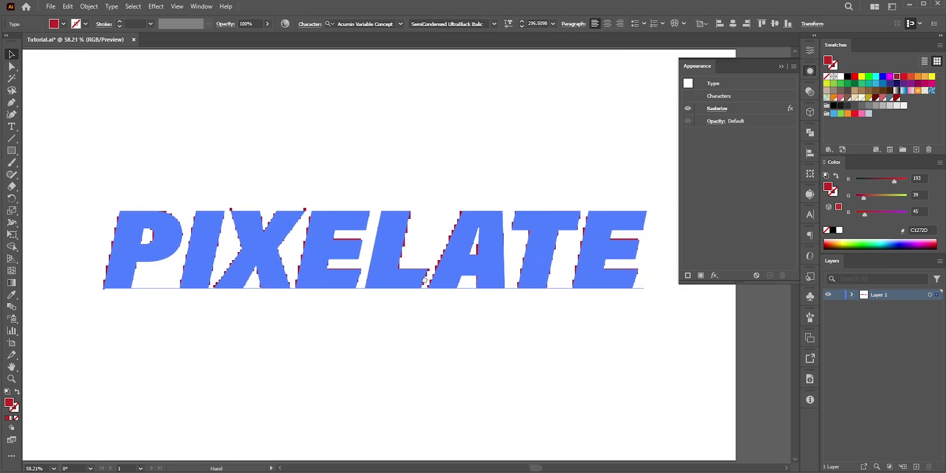
double_click(257, 267)
key(ctrl+a)
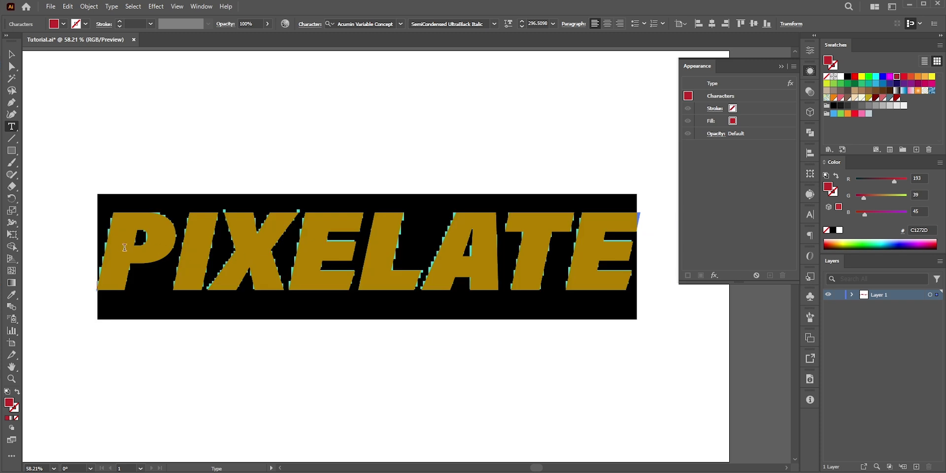
text(EDI)
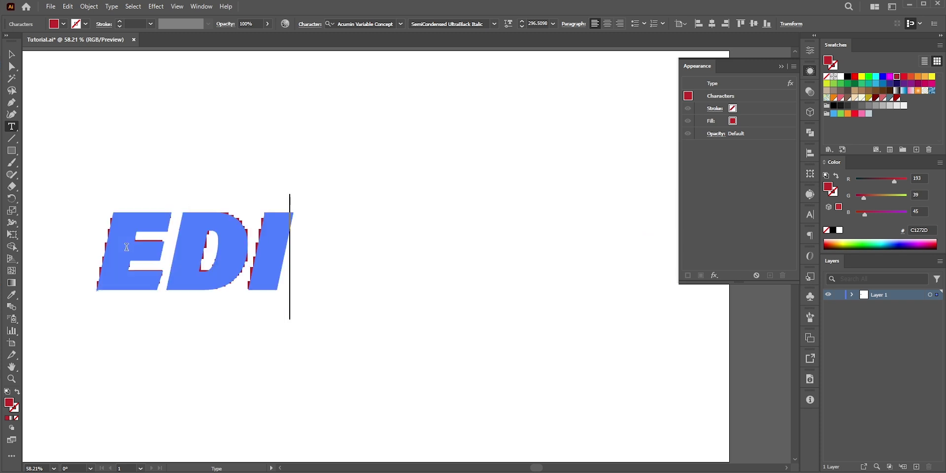
text(TABLE)
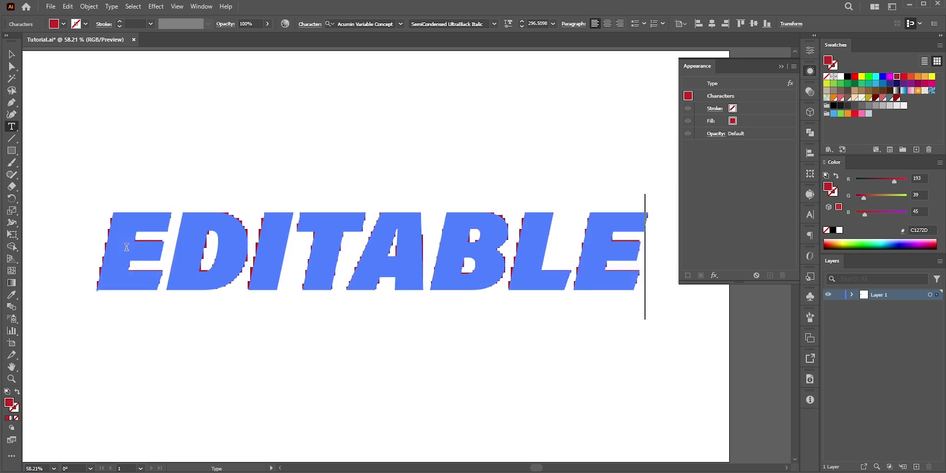
key(Escape)
click(254, 109)
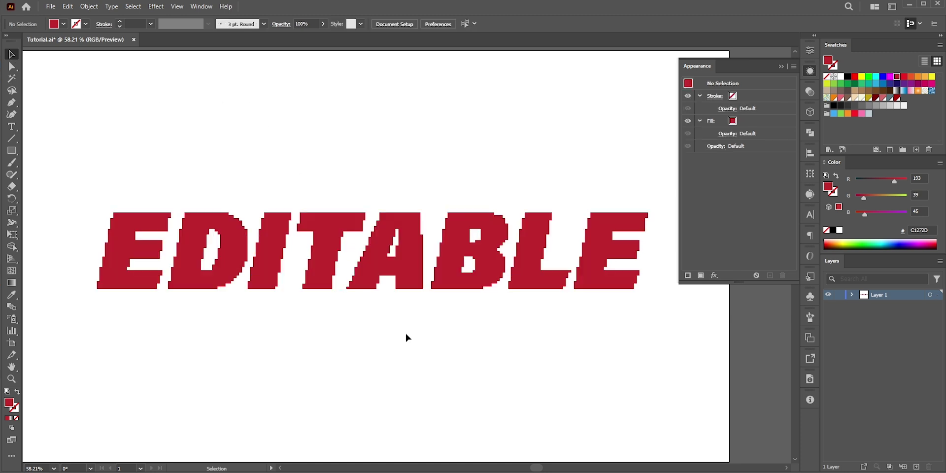
Undo back to PIXELATE and move the text further down the artboard
key(a)
key(ctrl+z)
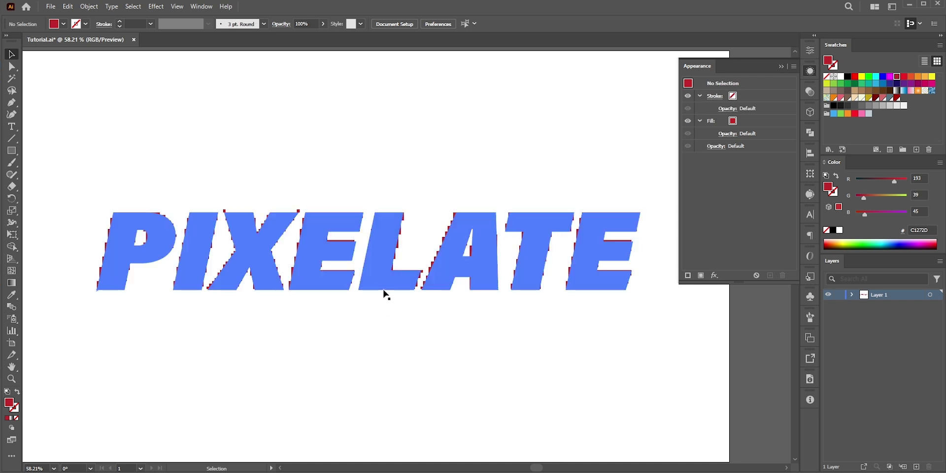
drag(386, 287, 387, 379)
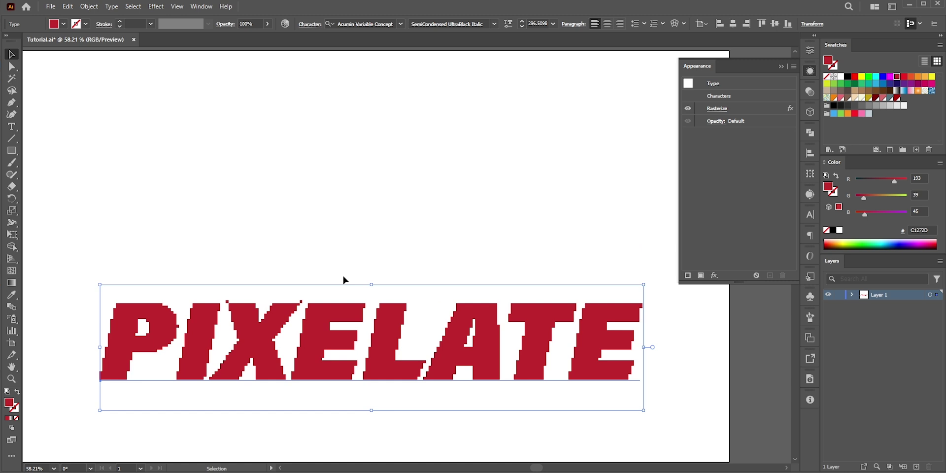
Alt-drag a copy of PIXELATE upward and remove its Rasterize effect
drag(404, 367, 409, 209)
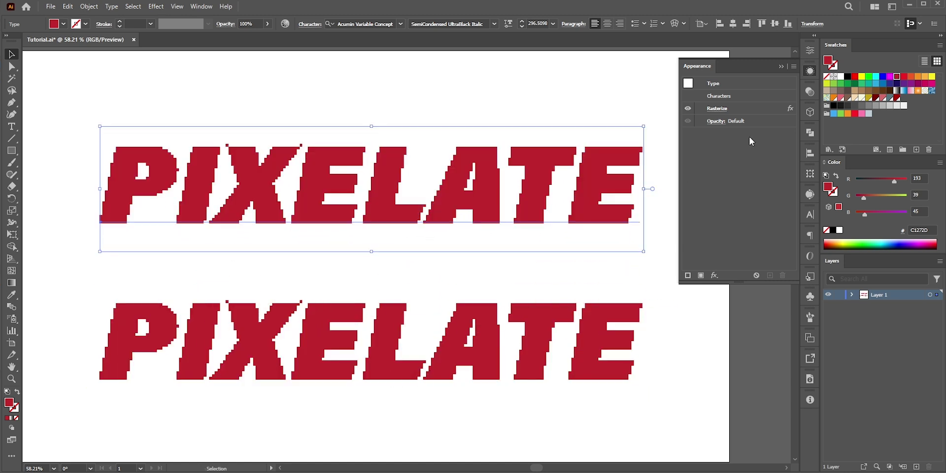
click(751, 112)
click(782, 275)
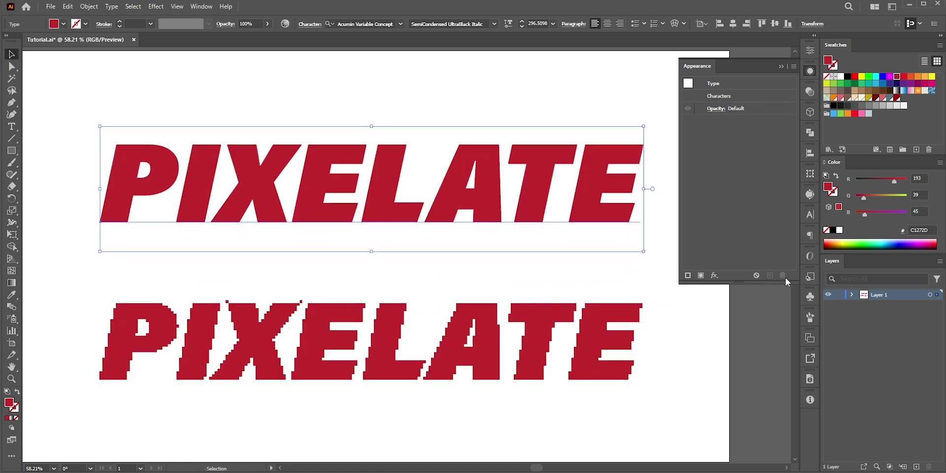
Permanently rasterize the top copy at 10 ppi with Object > Rasterize, then undo the changes
click(89, 7)
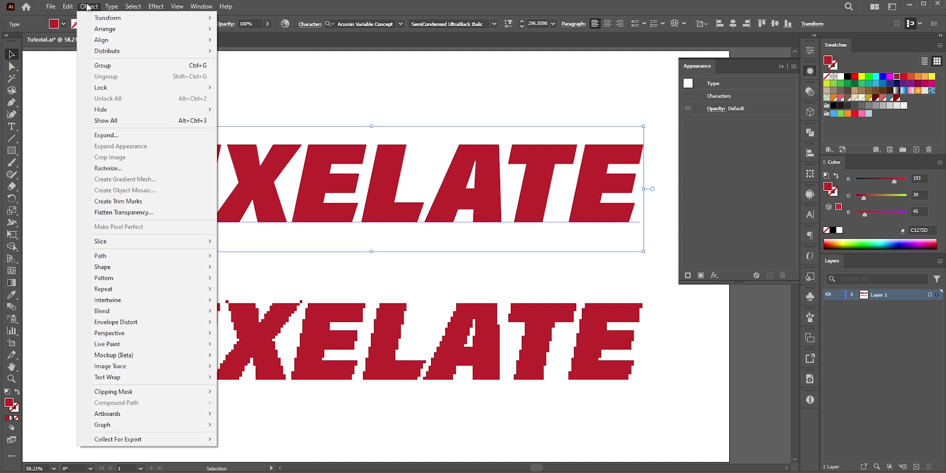
click(115, 168)
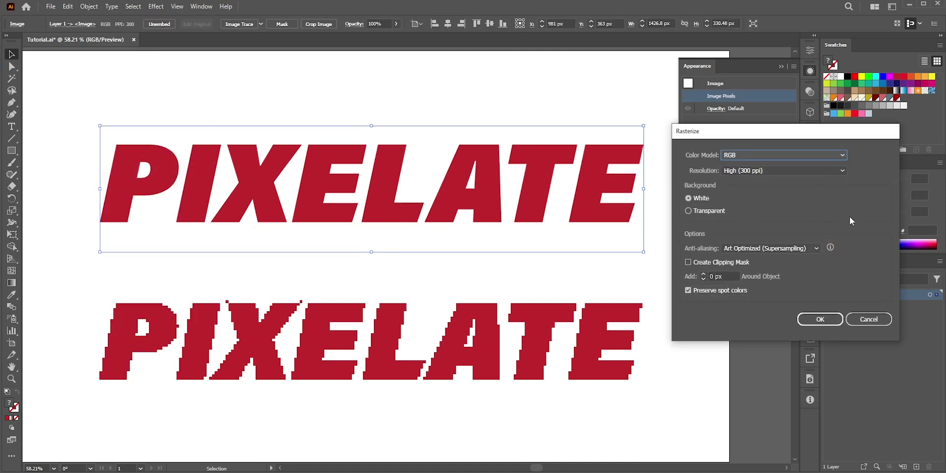
click(811, 170)
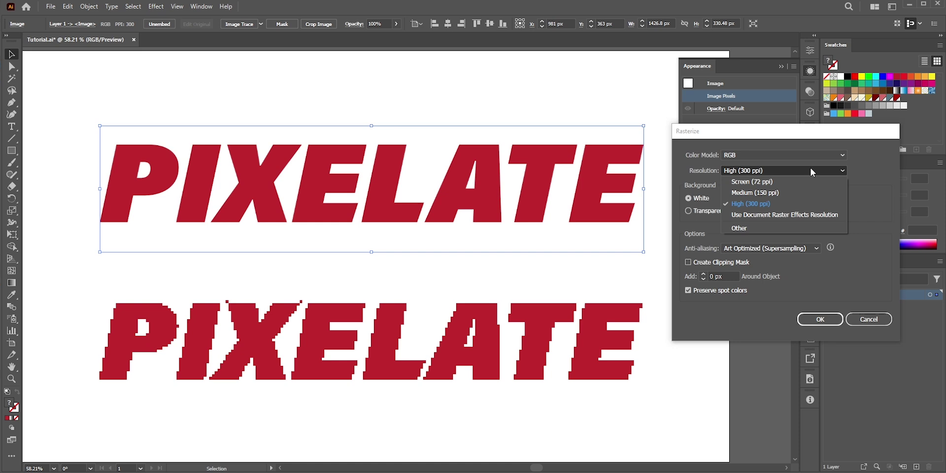
click(770, 227)
text(10)
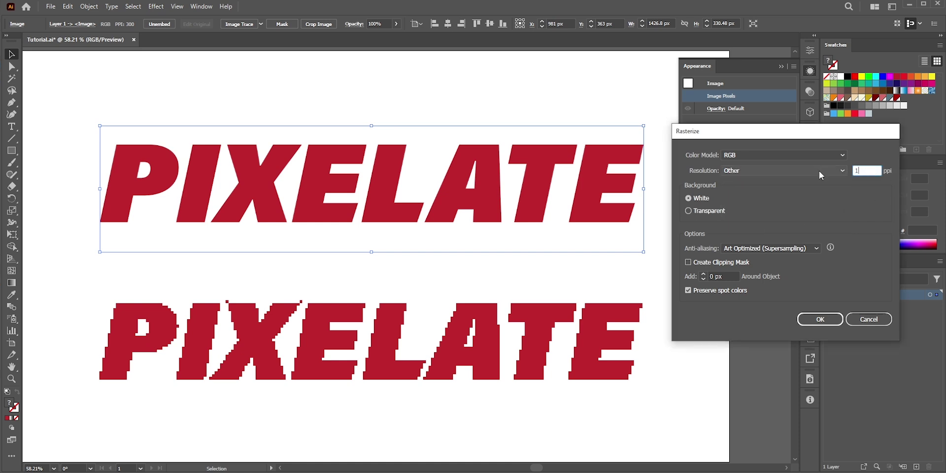
click(821, 320)
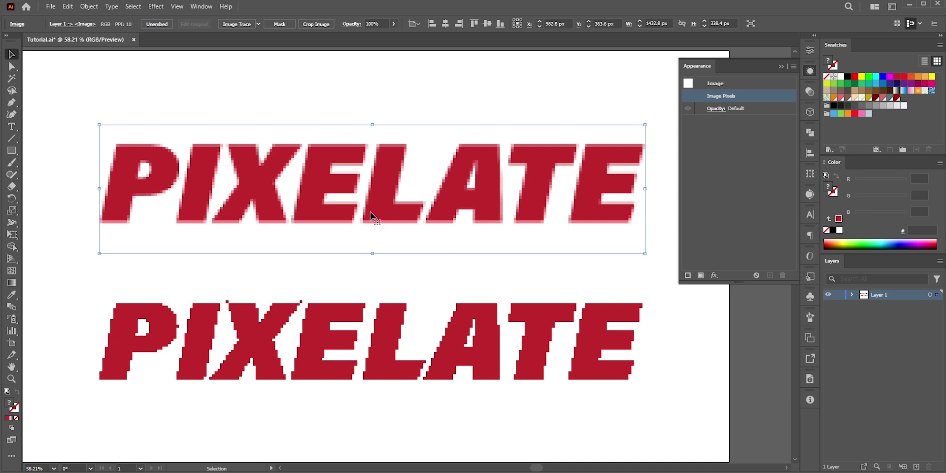
key(ctrl+z)
key(ctrl+z)
key(ctrl+z)
key(ctrl+z)
key(ctrl+z)
key(ctrl+z)
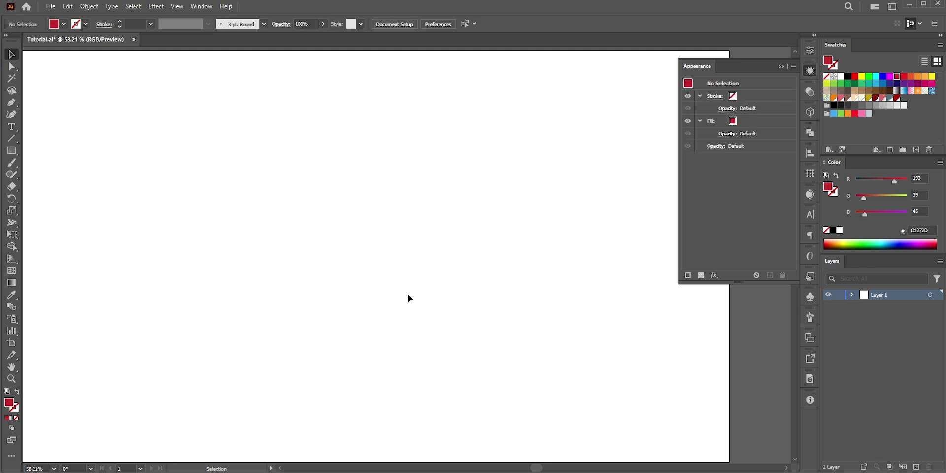
Select the car group in Layer 1 and add a Rasterize effect to it
click(853, 295)
click(929, 306)
click(714, 276)
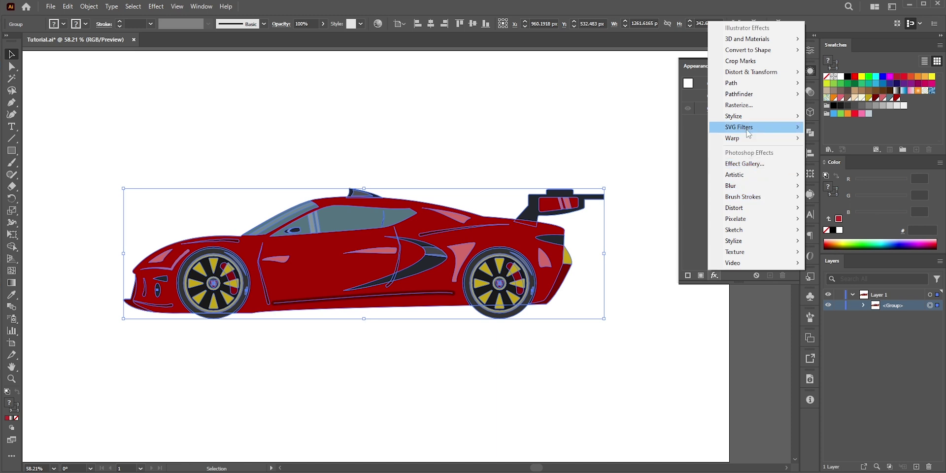
click(739, 105)
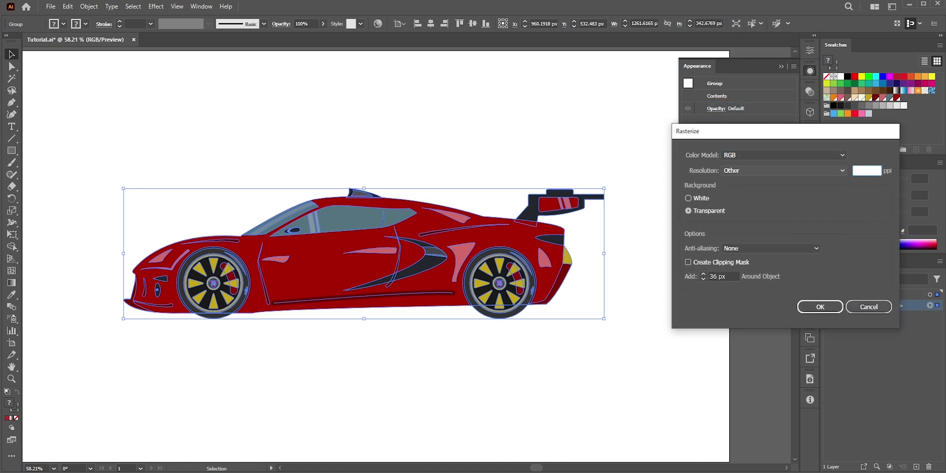
click(819, 307)
Reselect the car and delete its Rasterize effect
click(566, 371)
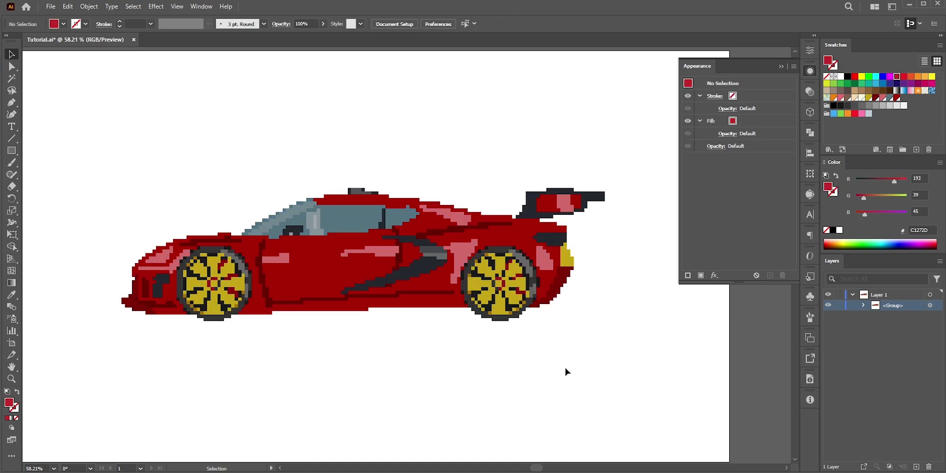
click(498, 300)
click(501, 392)
click(562, 258)
click(757, 109)
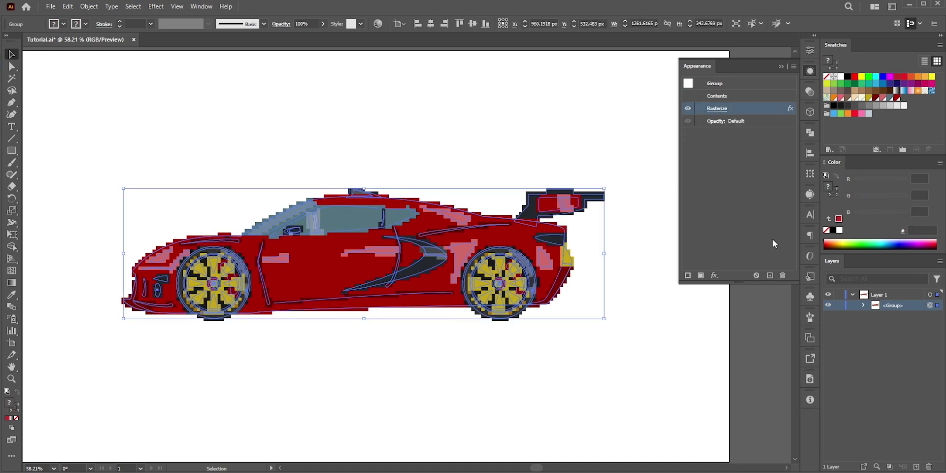
click(783, 275)
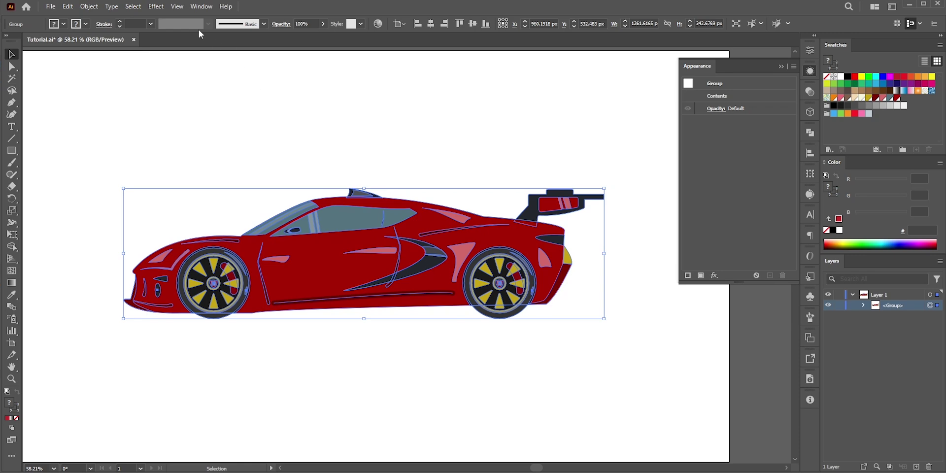
Permanently rasterize the car at 10 ppi with Object > Rasterize, then deselect it
click(89, 6)
click(113, 147)
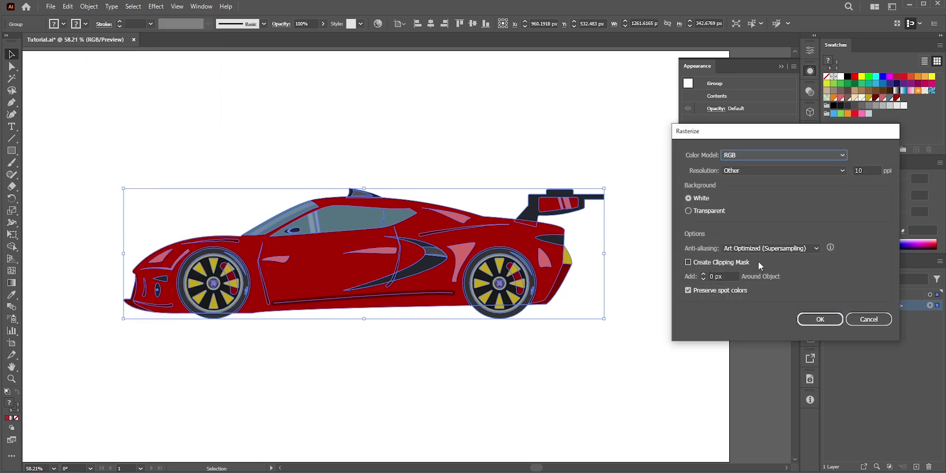
click(820, 320)
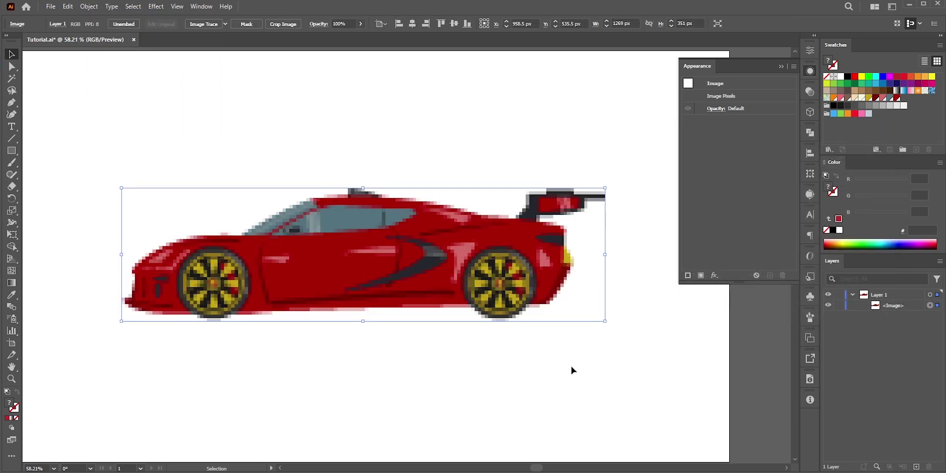
click(572, 370)
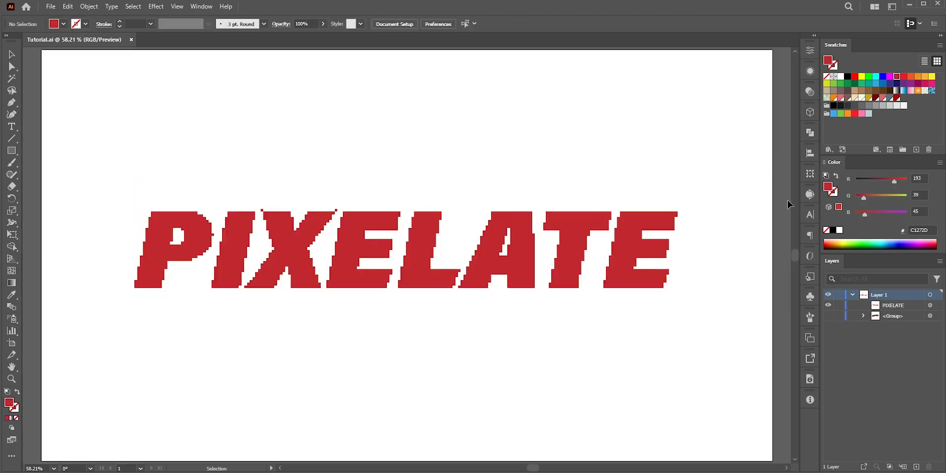
Set the PIXELATE text in Basement Grotesque Black and nudge it slightly left
click(810, 214)
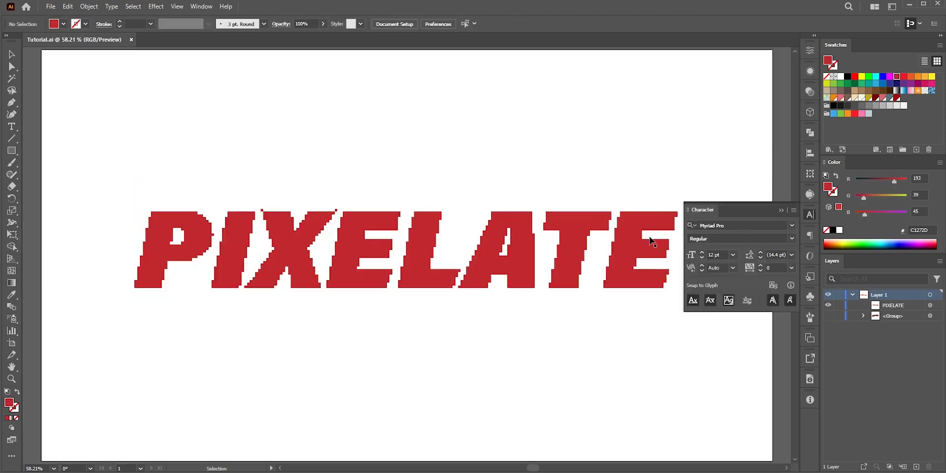
key(ctrl+a)
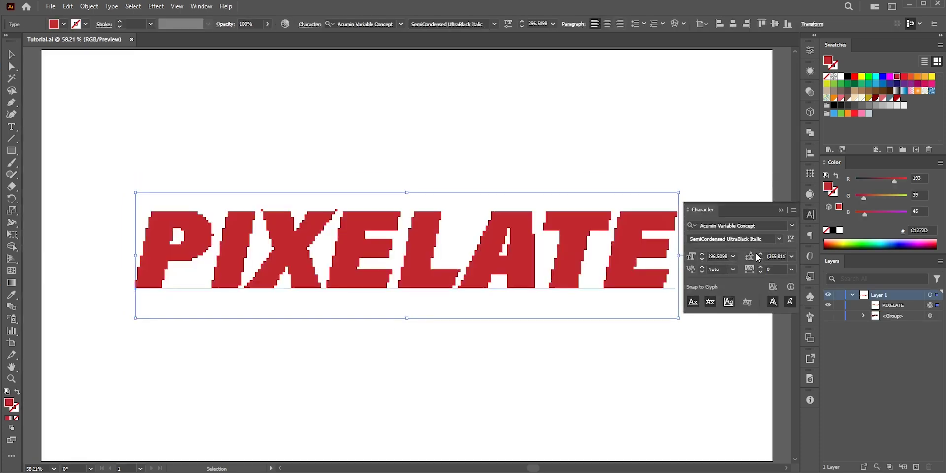
click(792, 226)
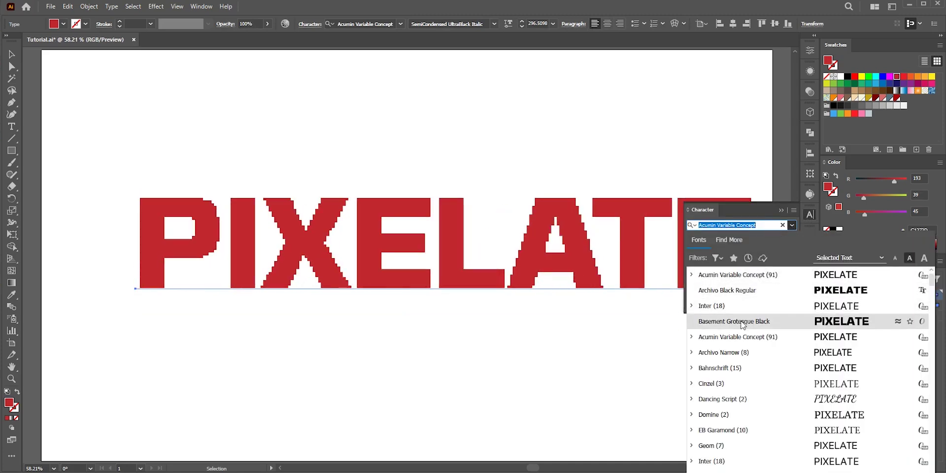
click(743, 324)
click(779, 211)
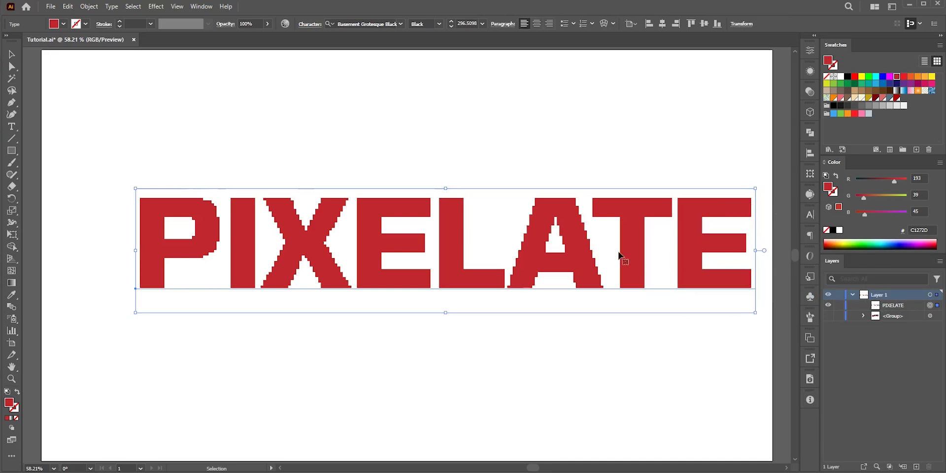
drag(574, 255, 545, 255)
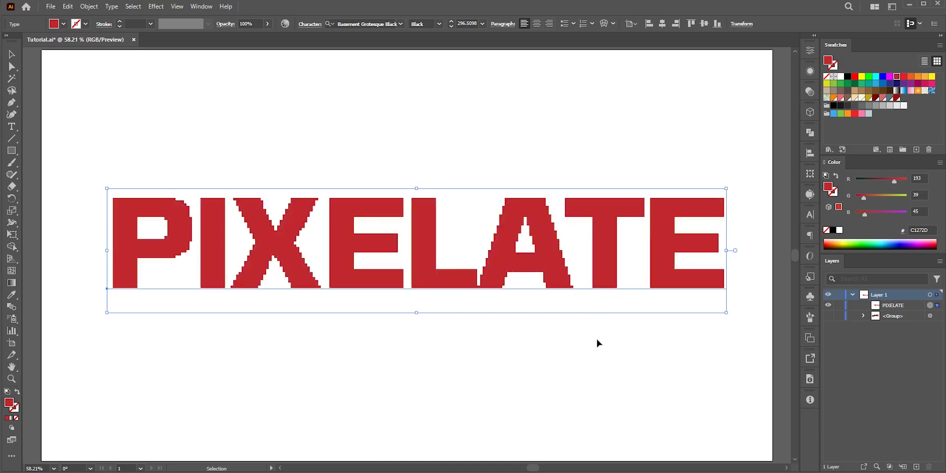
key(a)
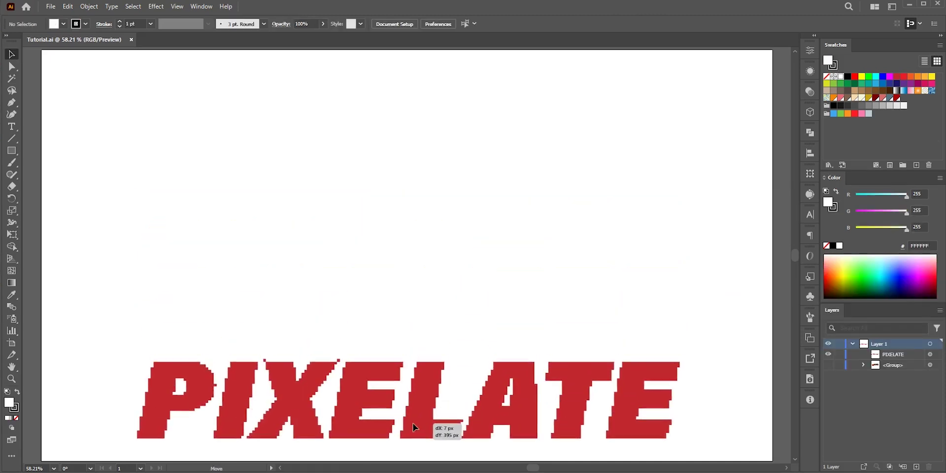
Draw a red square above the text and move it toward the page centre
key(m)
mouse_move(253, 114)
mouse_down()
mouse_move(497, 271)
mouse_move(423, 285)
mouse_up()
key(v)
mouse_move(404, 182)
mouse_down()
mouse_move(484, 186)
mouse_move(450, 185)
mouse_up()
click(810, 70)
Apply a Rasterize effect at a custom 10 ppi resolution to the square
click(714, 275)
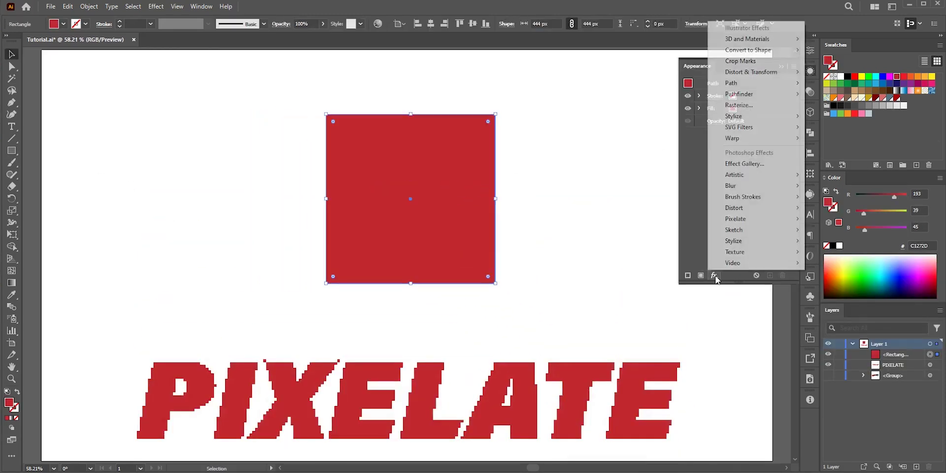
click(747, 106)
click(783, 171)
click(734, 234)
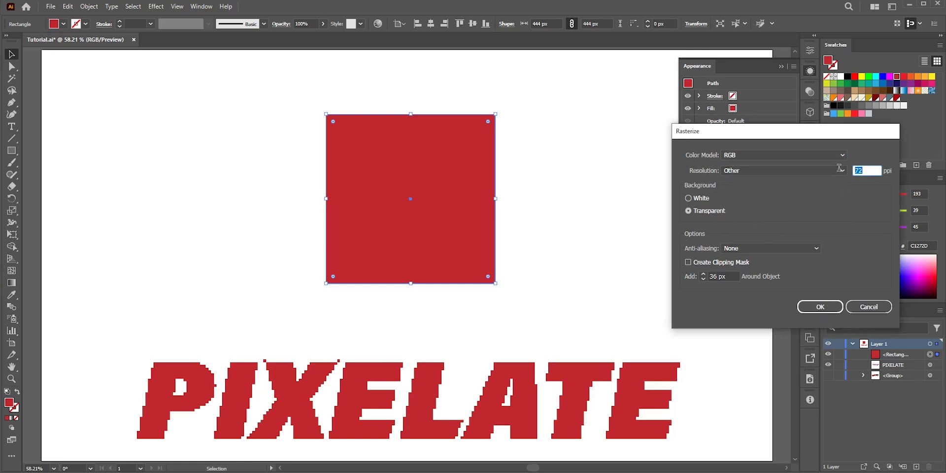
text(10)
click(818, 307)
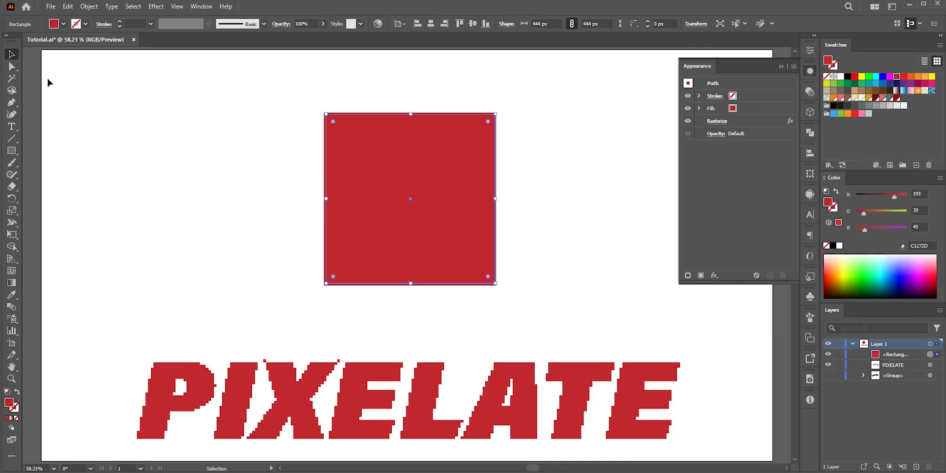
Skew the square by shifting its top edge right and pulling a corner down-left
click(12, 66)
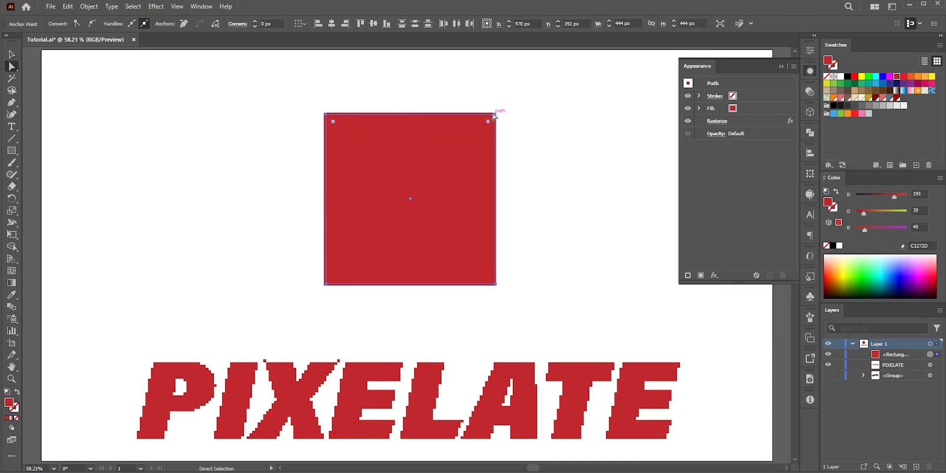
drag(494, 115, 553, 118)
drag(496, 286, 483, 327)
Deselect the square and PIXELATE text, then save the document with Ctrl+S
click(602, 281)
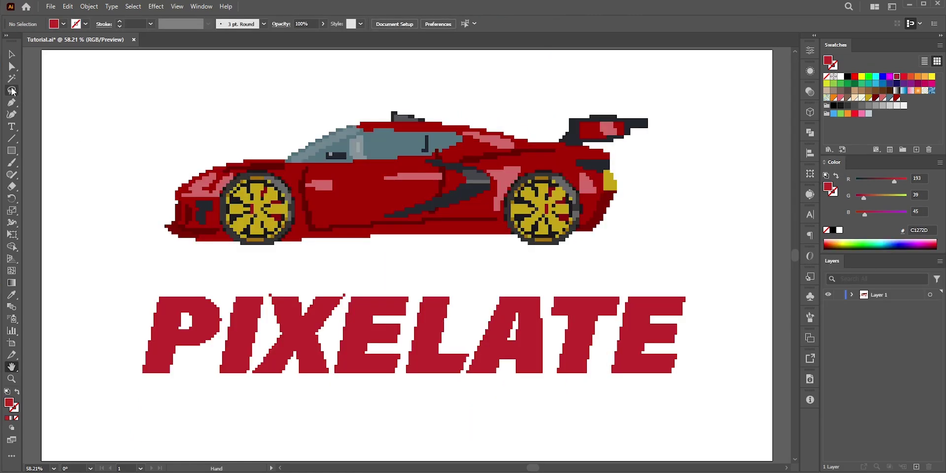
click(12, 54)
click(507, 364)
click(704, 272)
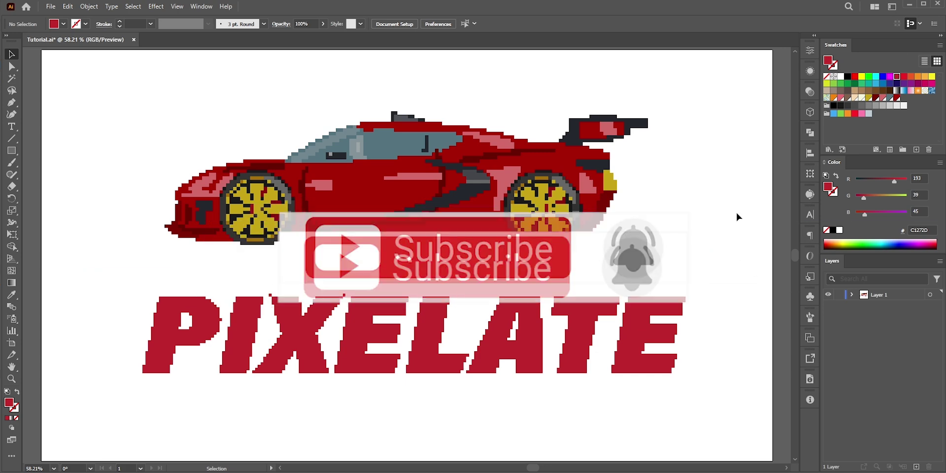
key(a)
key(ctrl+s)
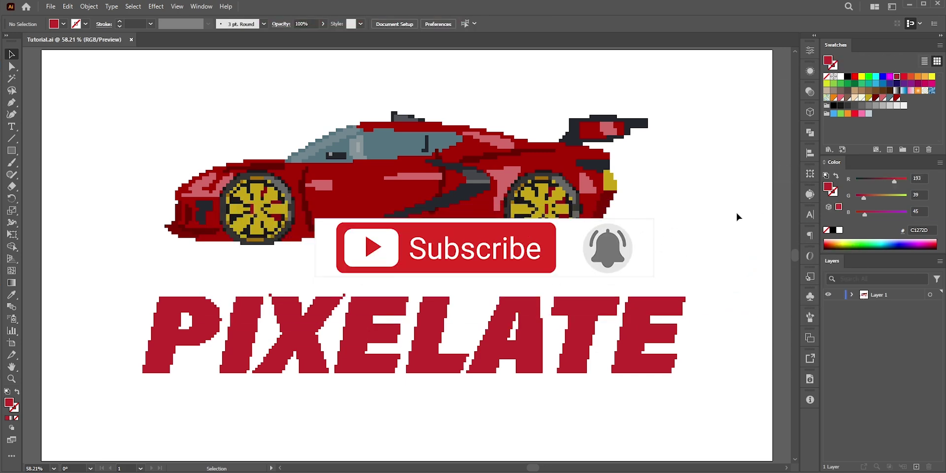